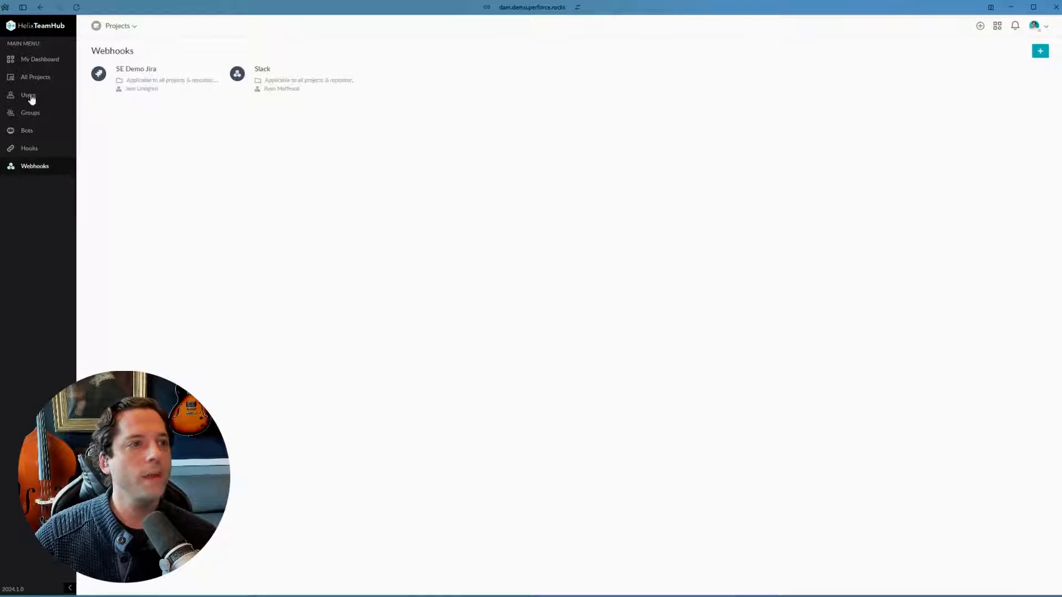
Visit the personal dashboard, and return to the Webhooks page.
click(23, 60)
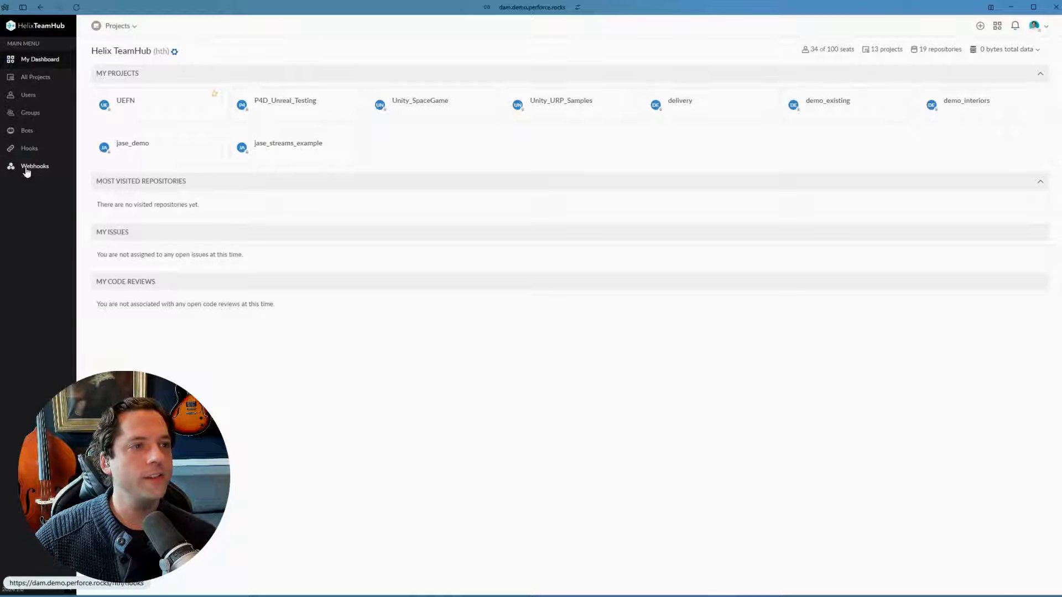
click(26, 169)
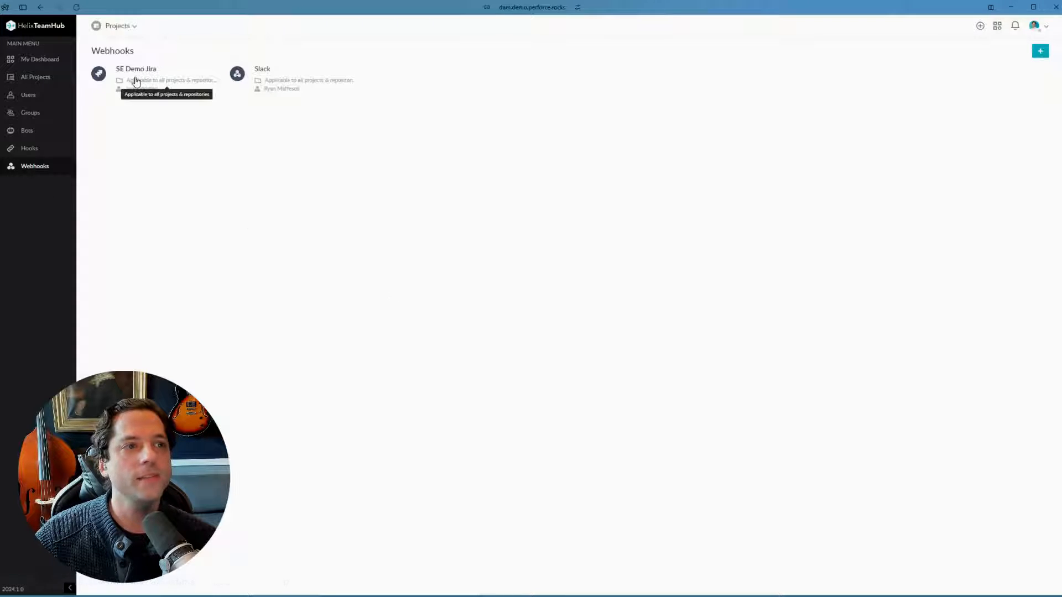
click(1039, 51)
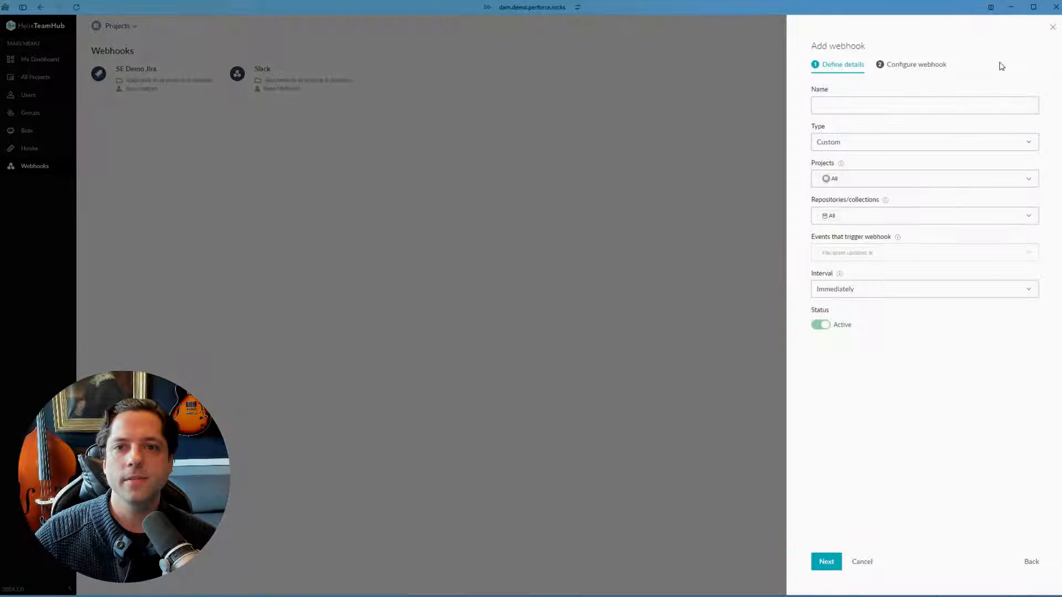
click(865, 147)
click(828, 179)
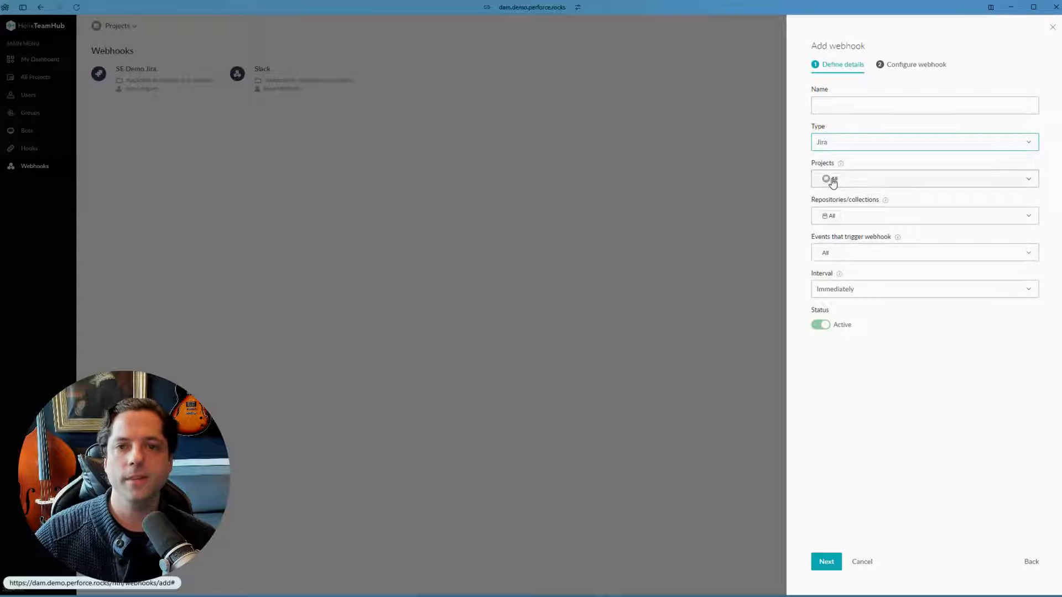
click(872, 109)
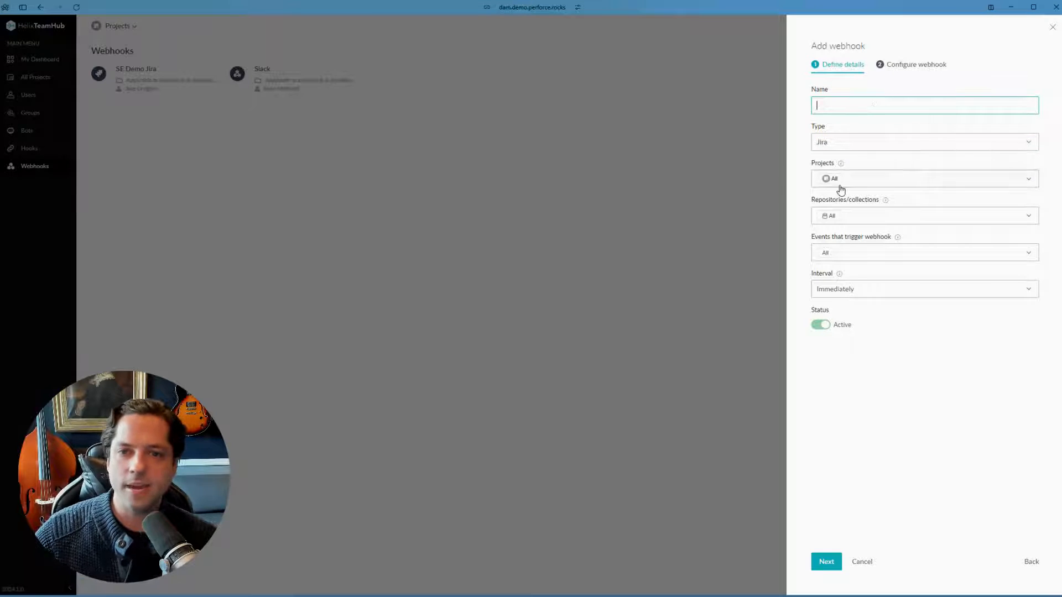
click(675, 270)
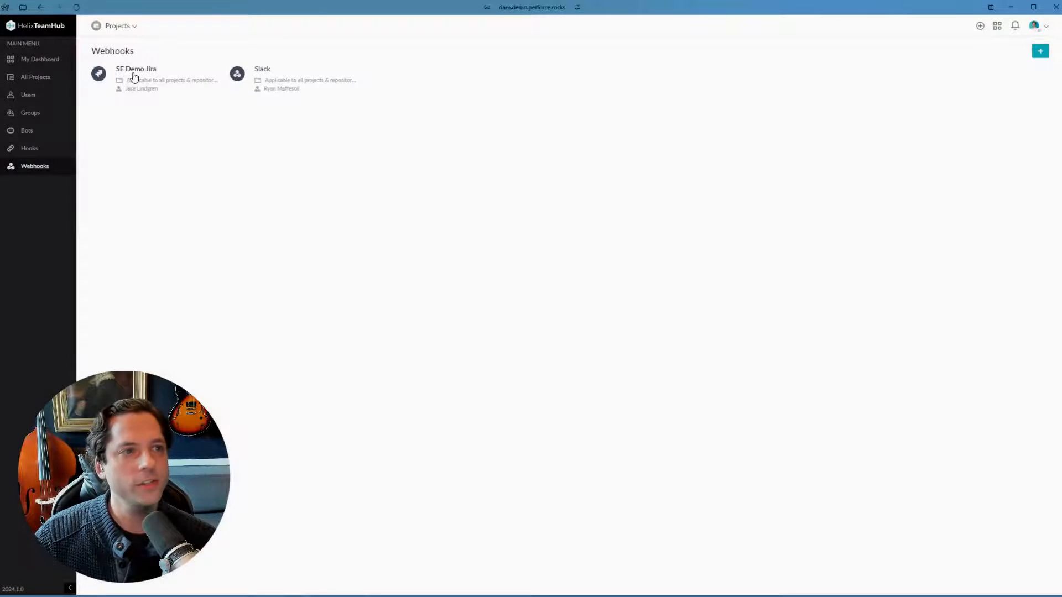
Open the SE Demo Jira webhook for editing and review its name and type.
click(133, 71)
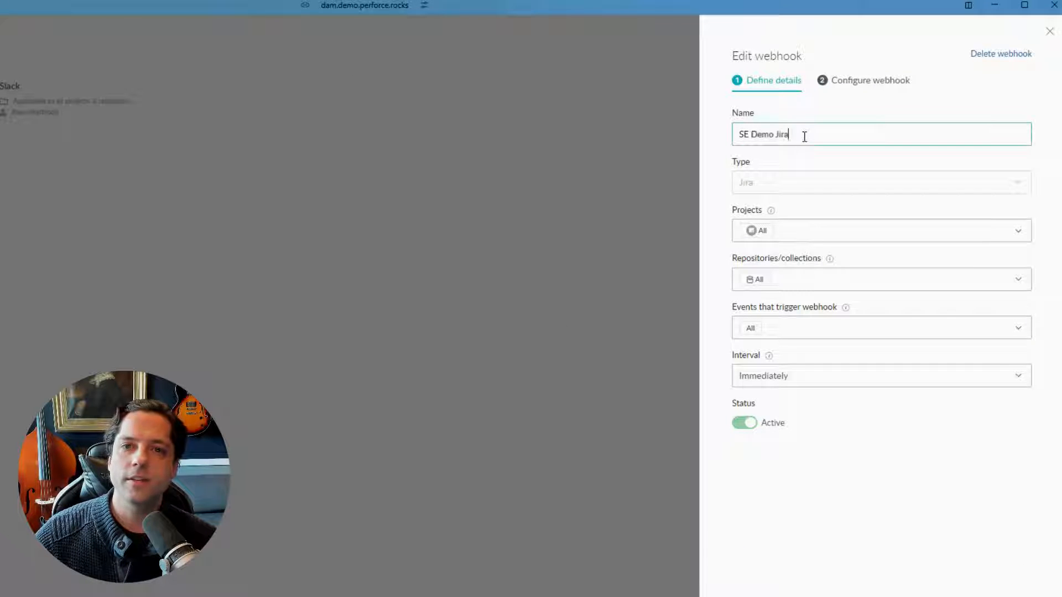
drag(804, 137, 724, 147)
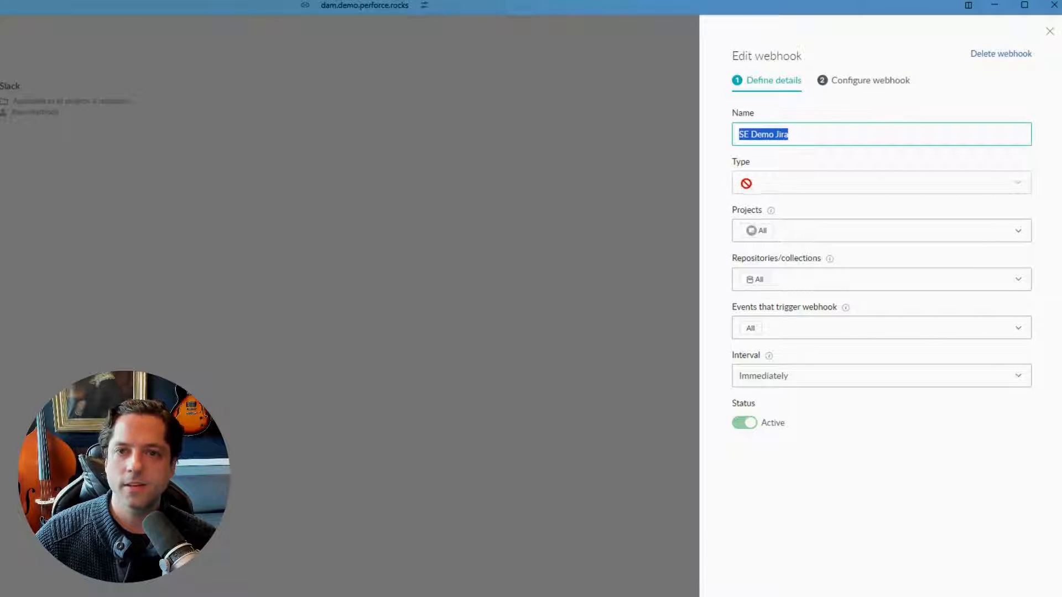
click(758, 180)
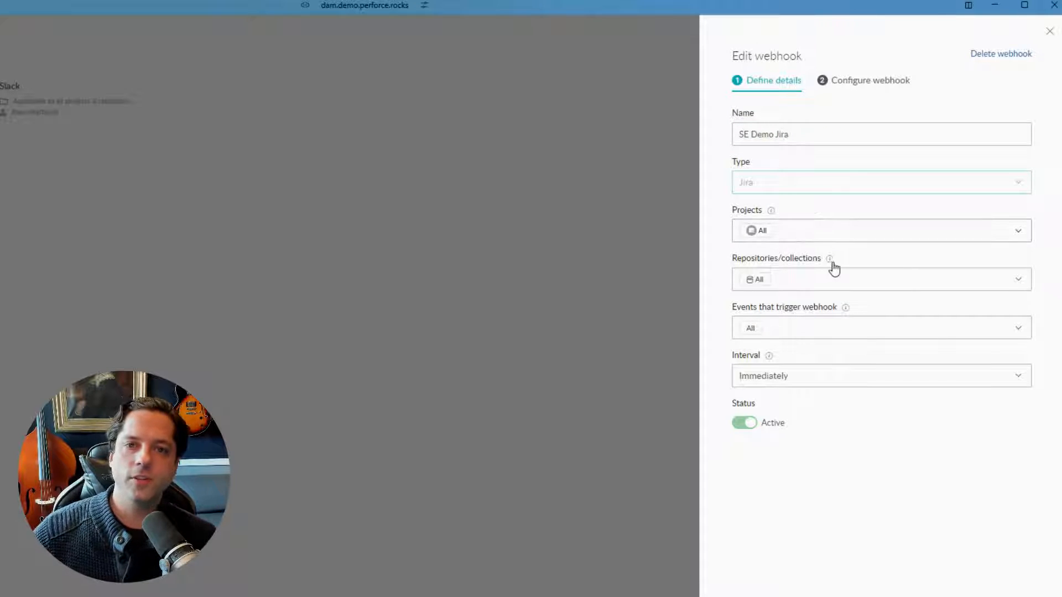
Review which projects and repositories/collections the webhook can apply to, leaving both set to All.
click(824, 230)
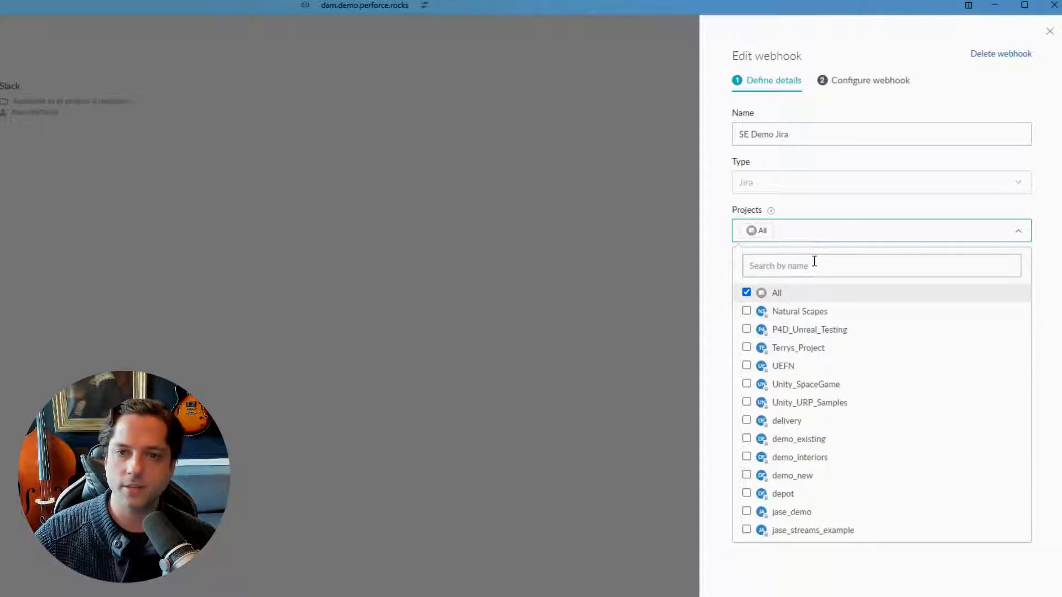
click(899, 564)
click(794, 278)
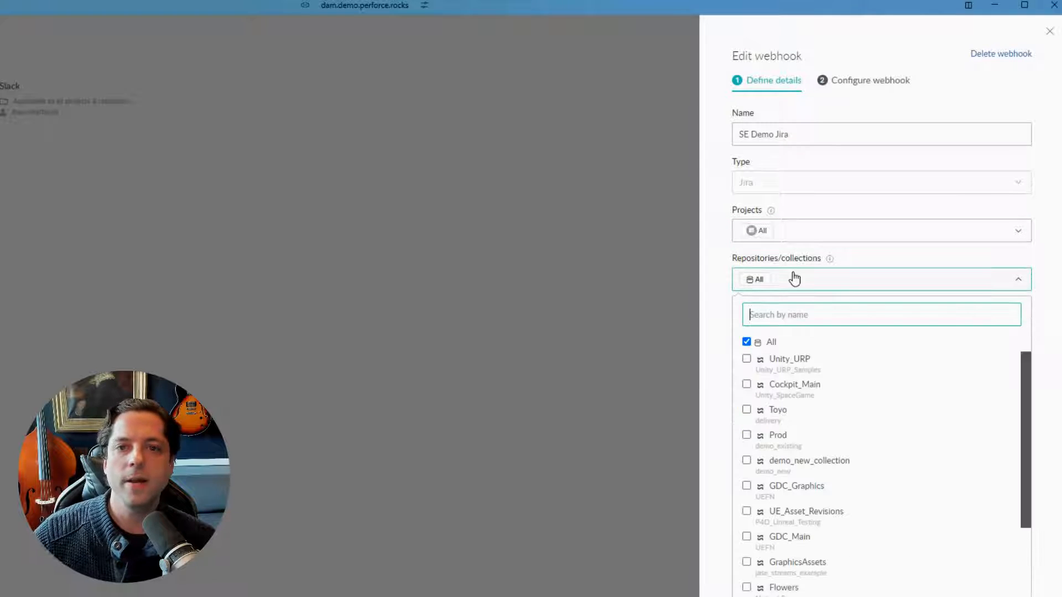
scroll(788, 486, down, 1)
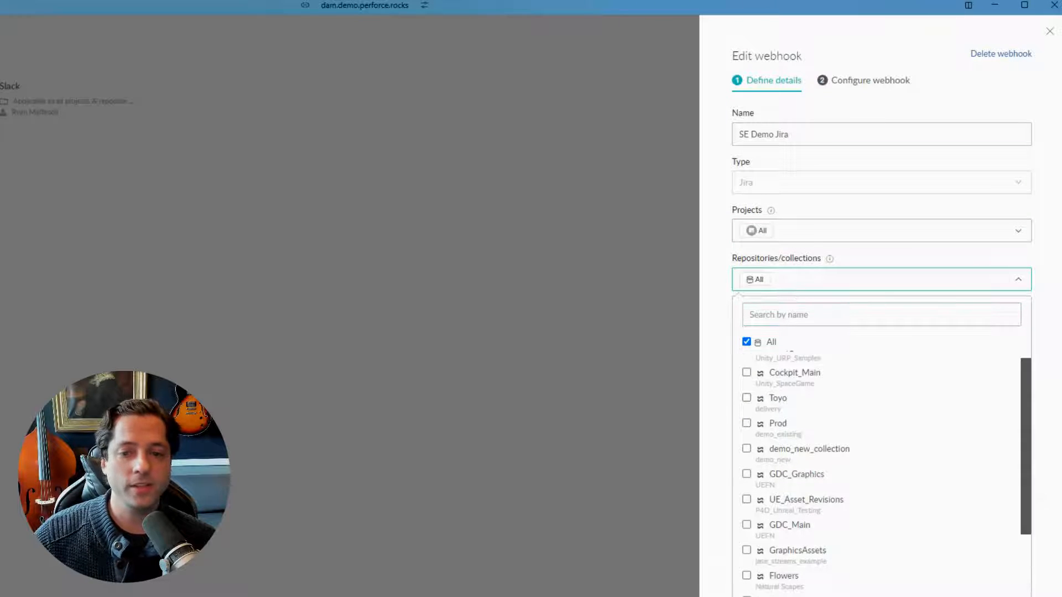
click(802, 592)
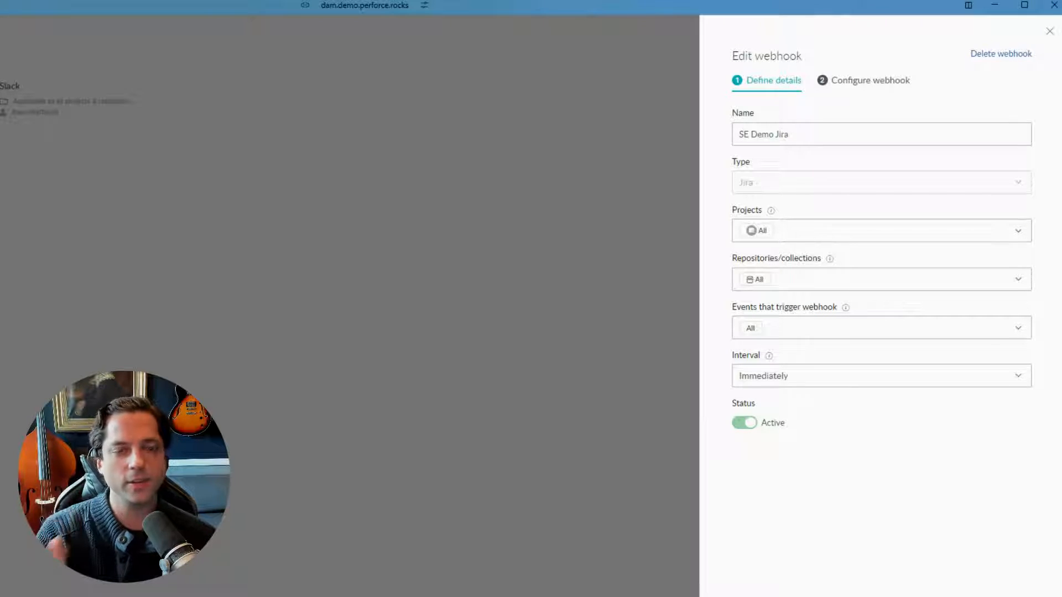
Review the webhook's trigger events, interval choices and status switch, leaving it on All, Immediately and Active.
click(811, 335)
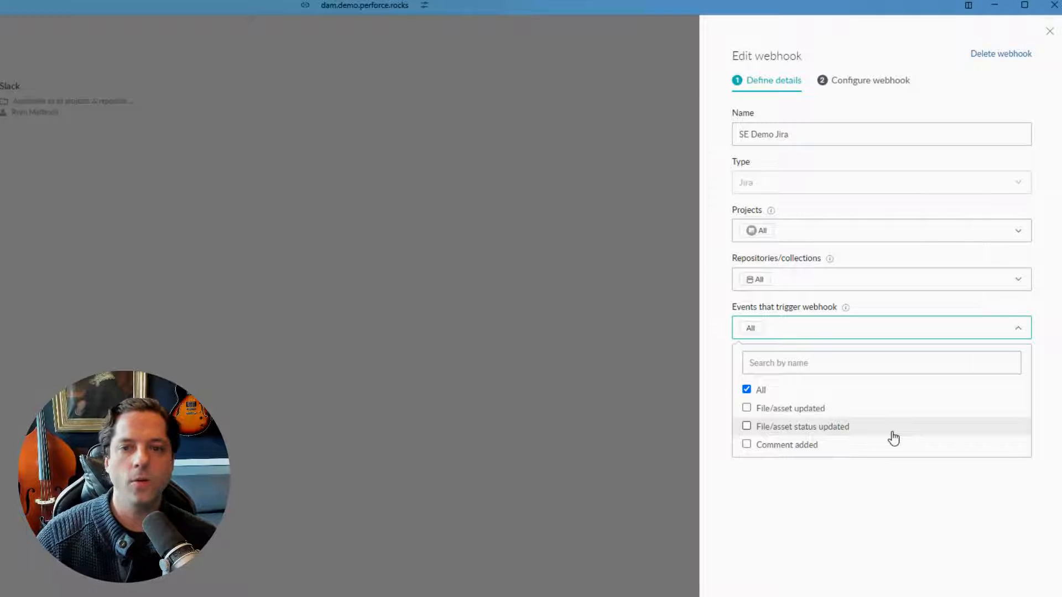
click(823, 520)
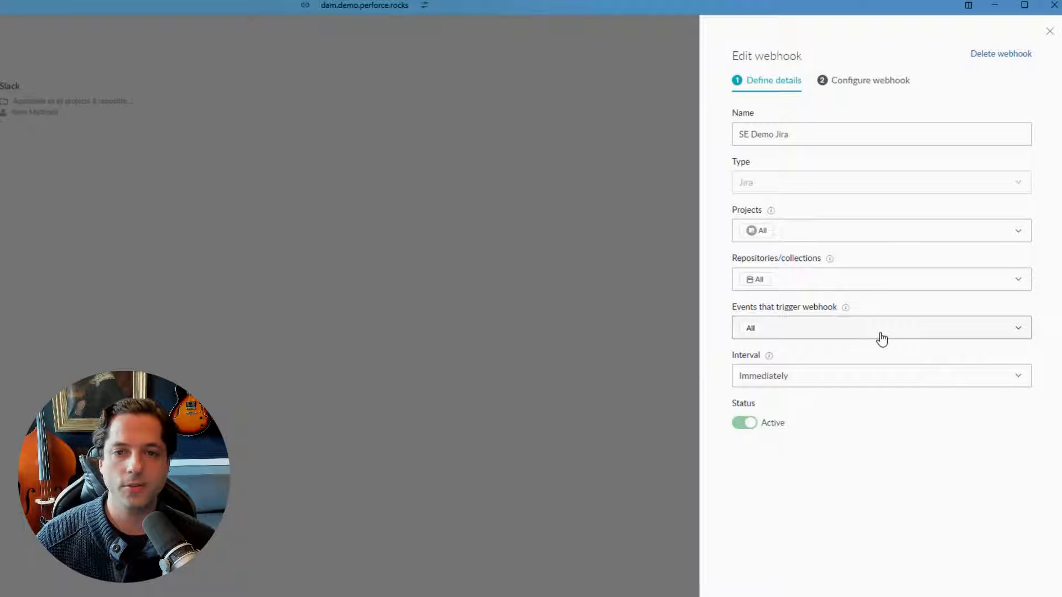
click(837, 378)
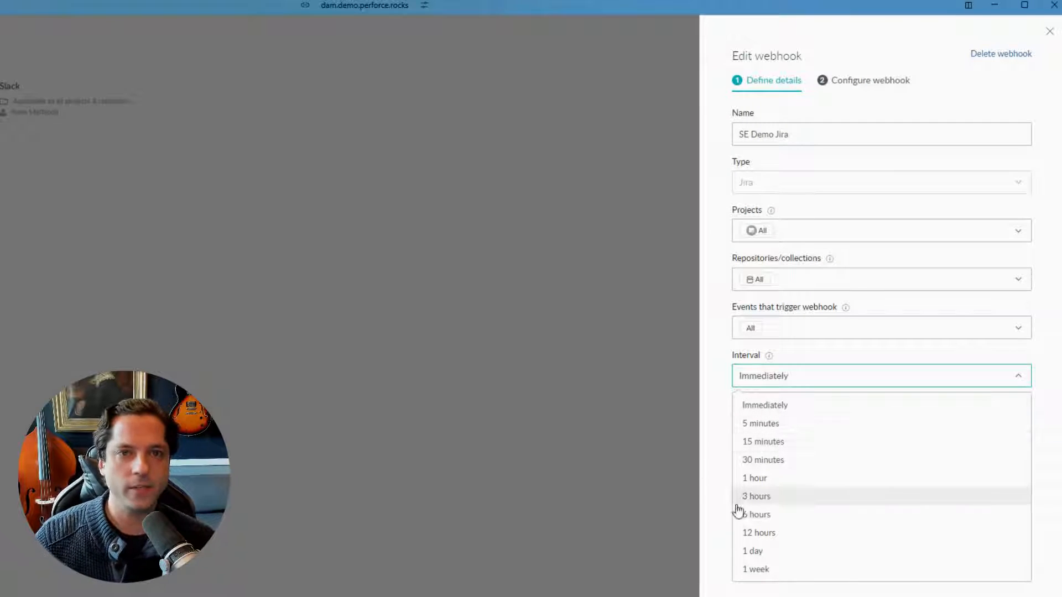
click(735, 593)
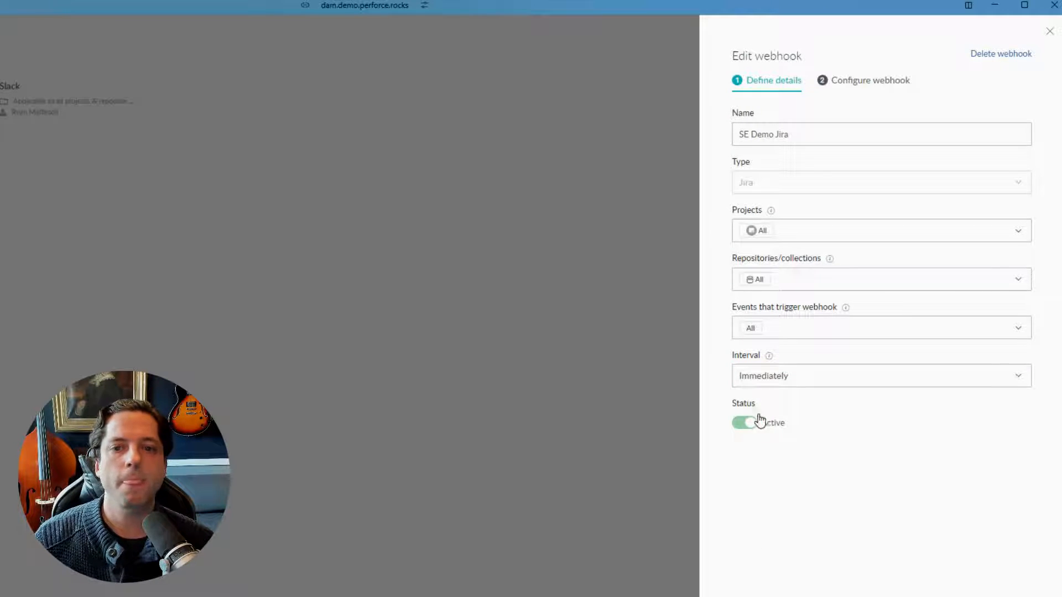
click(743, 429)
click(743, 427)
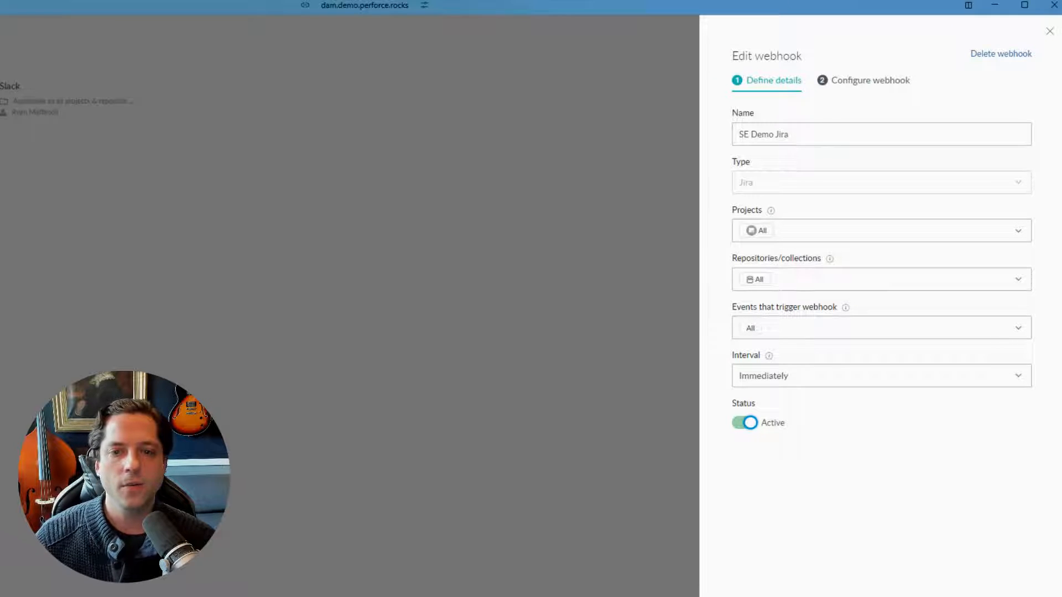
Open the webhook's connection configuration and compare its URL with the address of the KAN board in Jira.
click(870, 80)
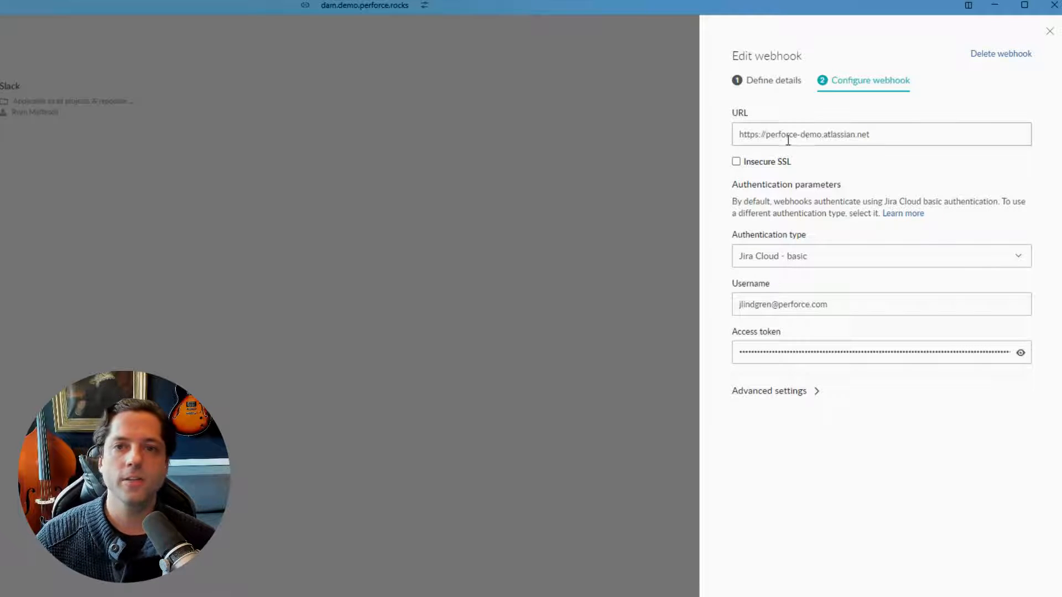
triple_click(922, 135)
click(883, 532)
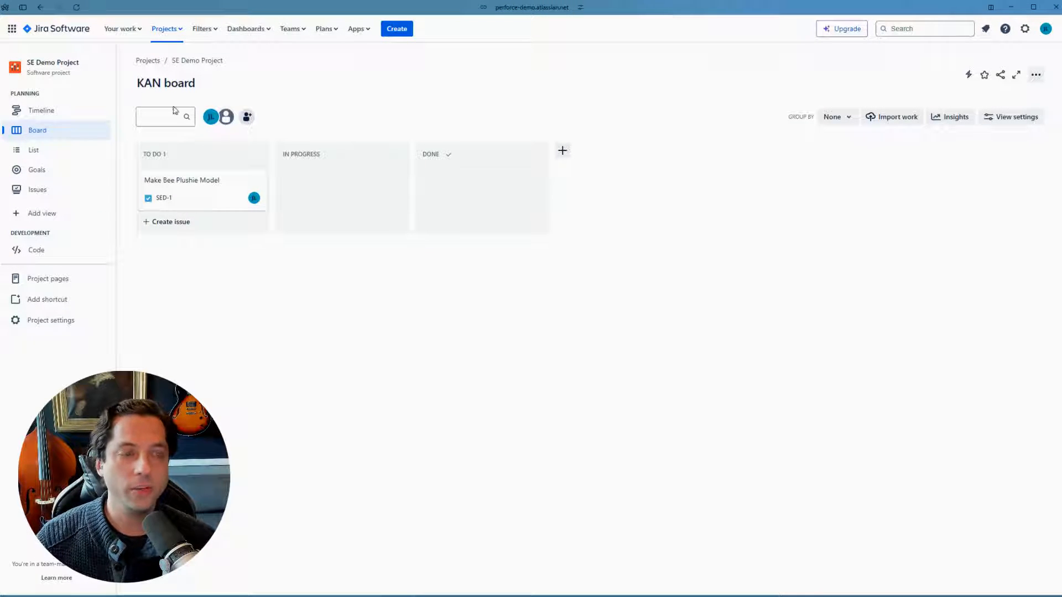
click(525, 9)
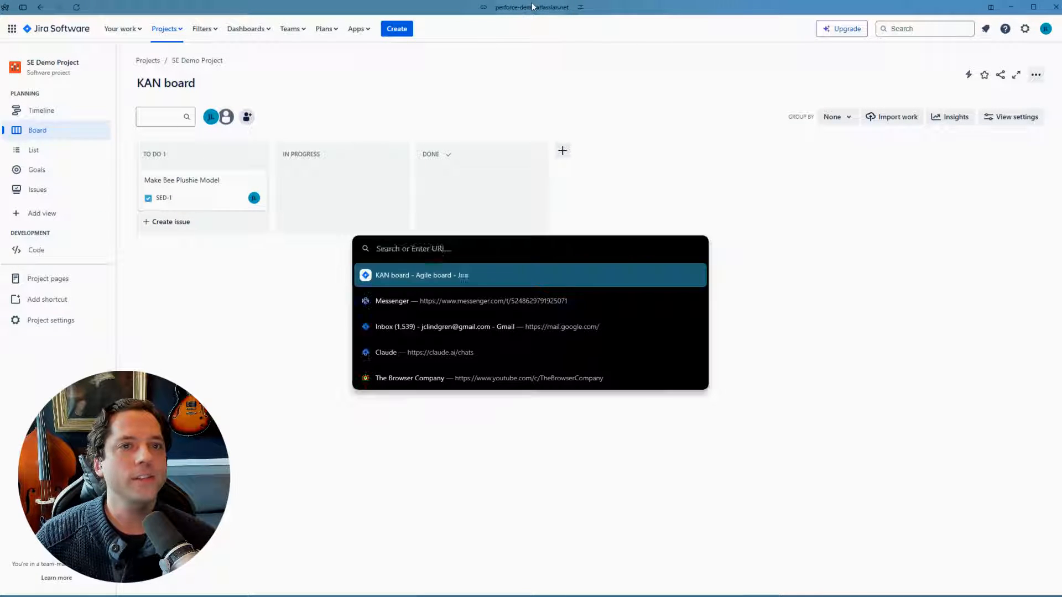
click(310, 347)
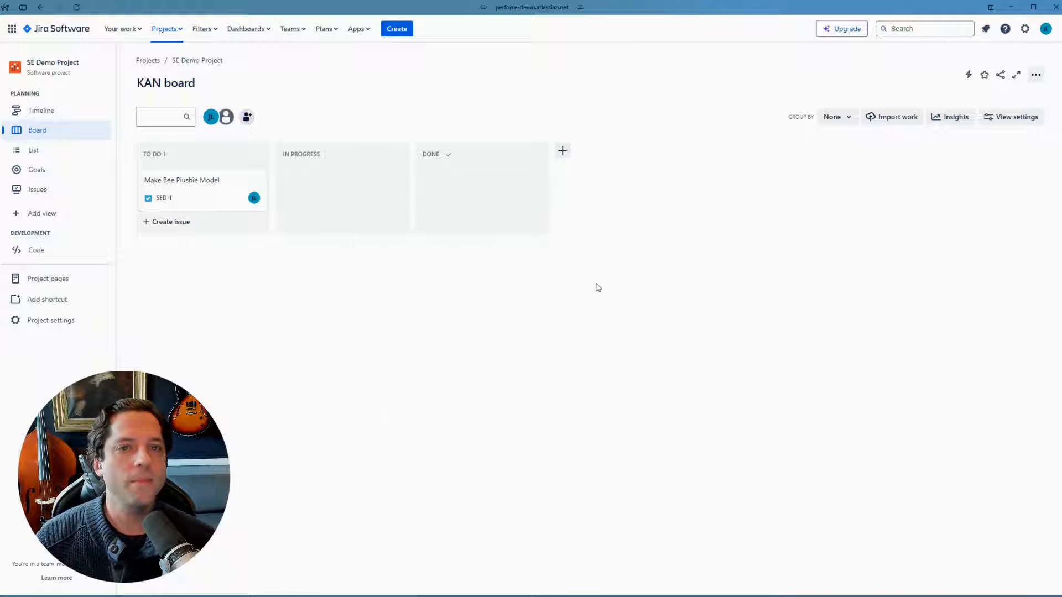
Switch back to Helix TeamHub and examine the perforce-demo part of the webhook's URL.
key(alt+Tab)
click(658, 319)
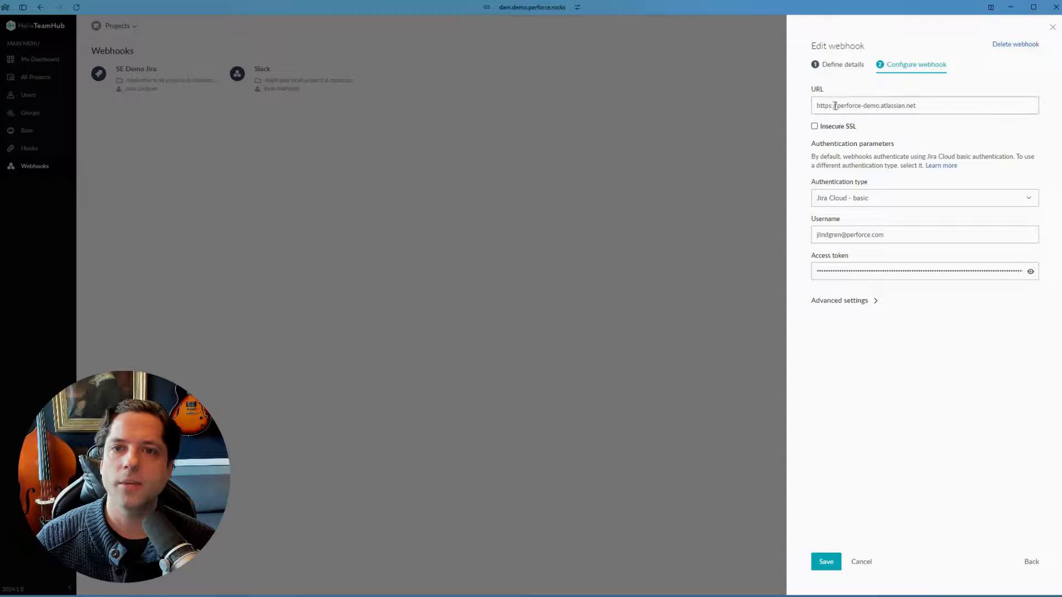
drag(837, 106, 878, 106)
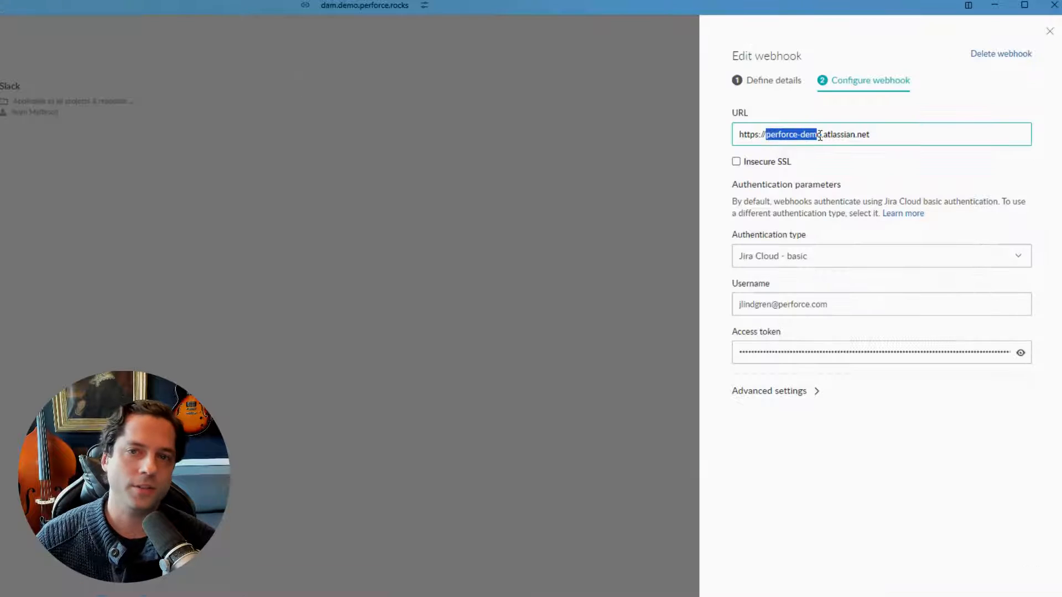
click(871, 134)
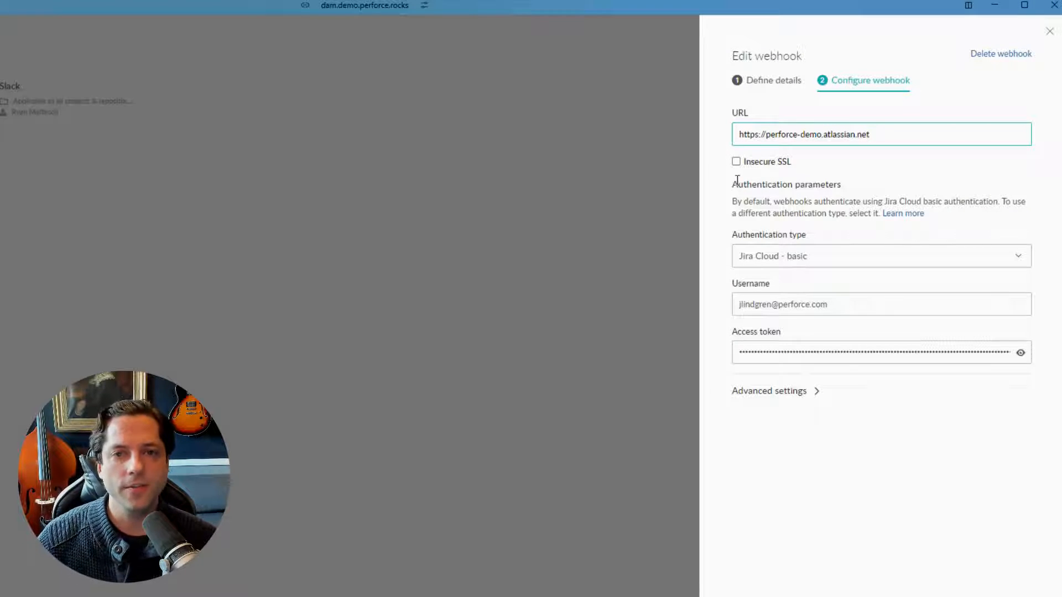
Review the Insecure SSL option, authentication types and username, leaving Insecure SSL off and Jira Cloud - basic selected.
click(737, 164)
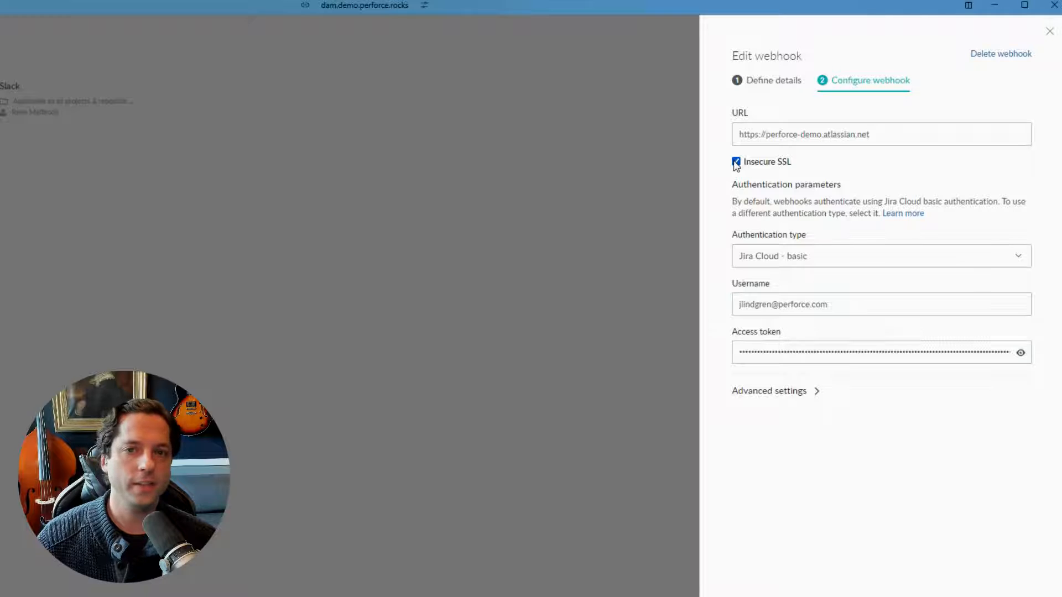
click(736, 163)
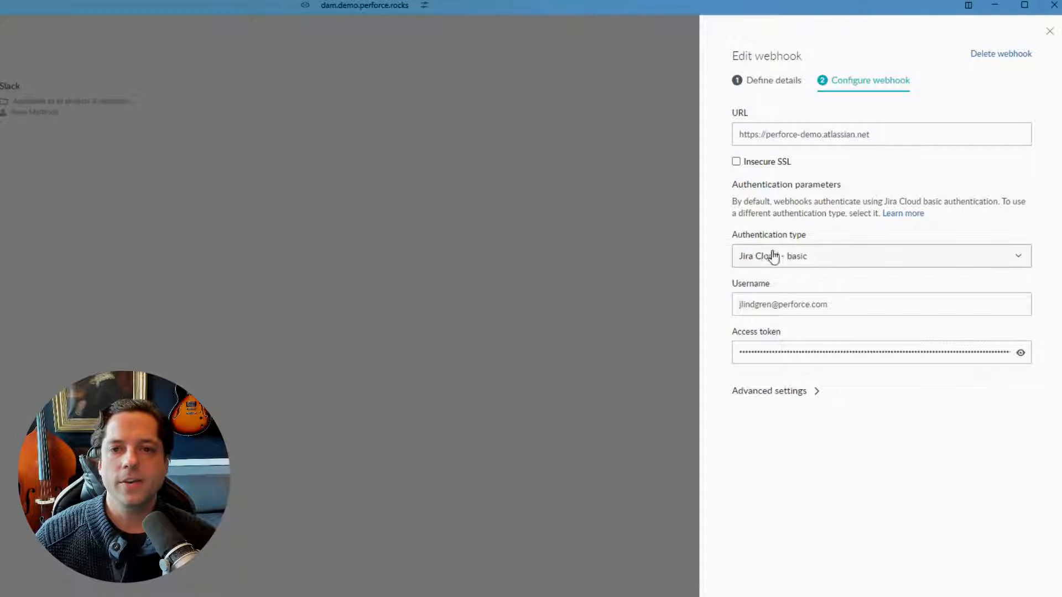
click(790, 262)
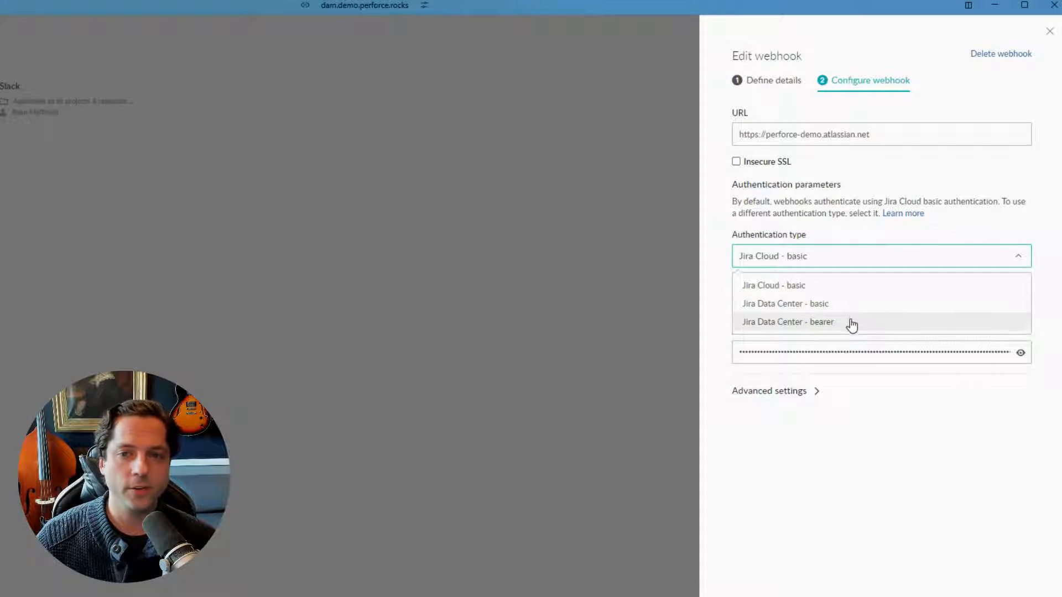
click(812, 287)
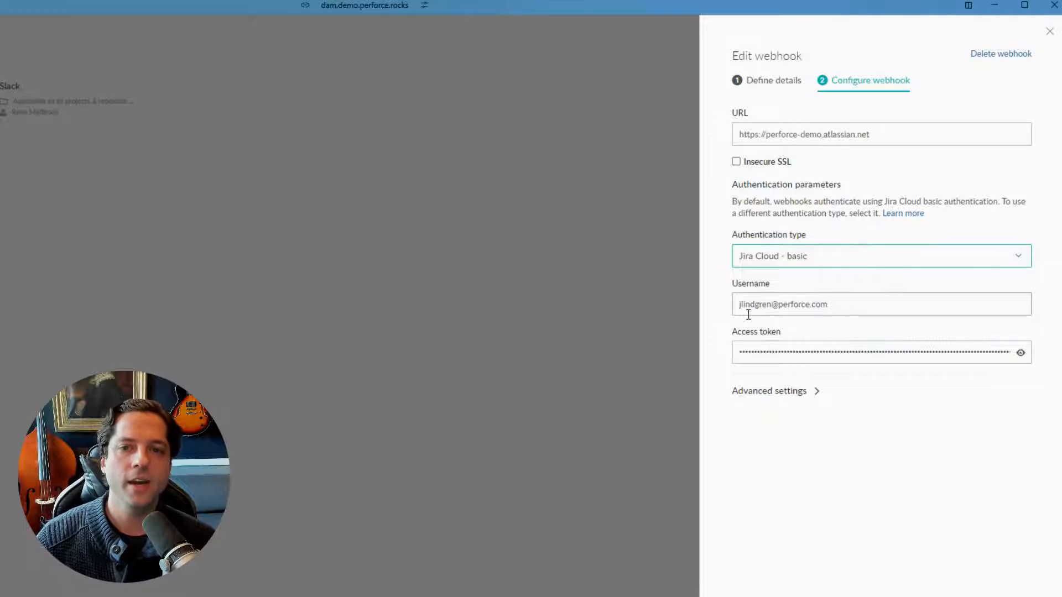
drag(738, 305, 913, 304)
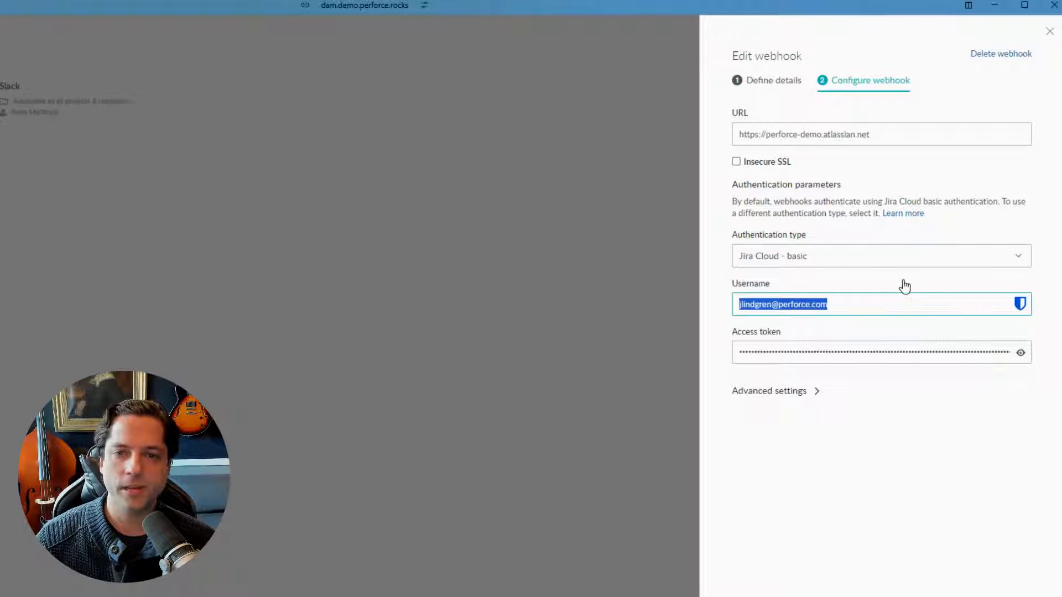
click(894, 329)
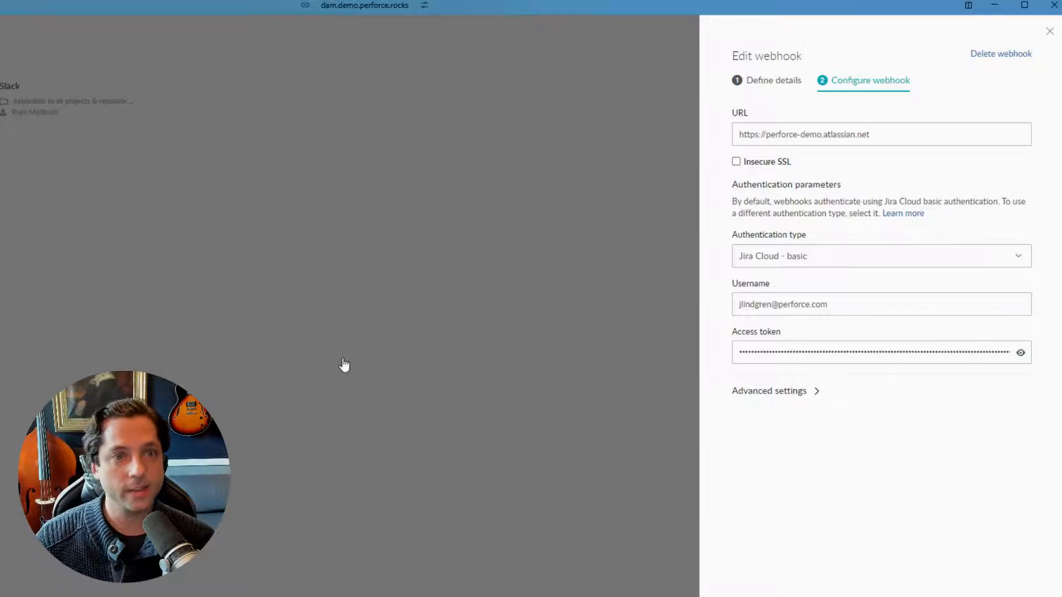
Switch to Jira and open the Security settings of the Atlassian account.
key(alt+Tab)
key(alt+Tab)
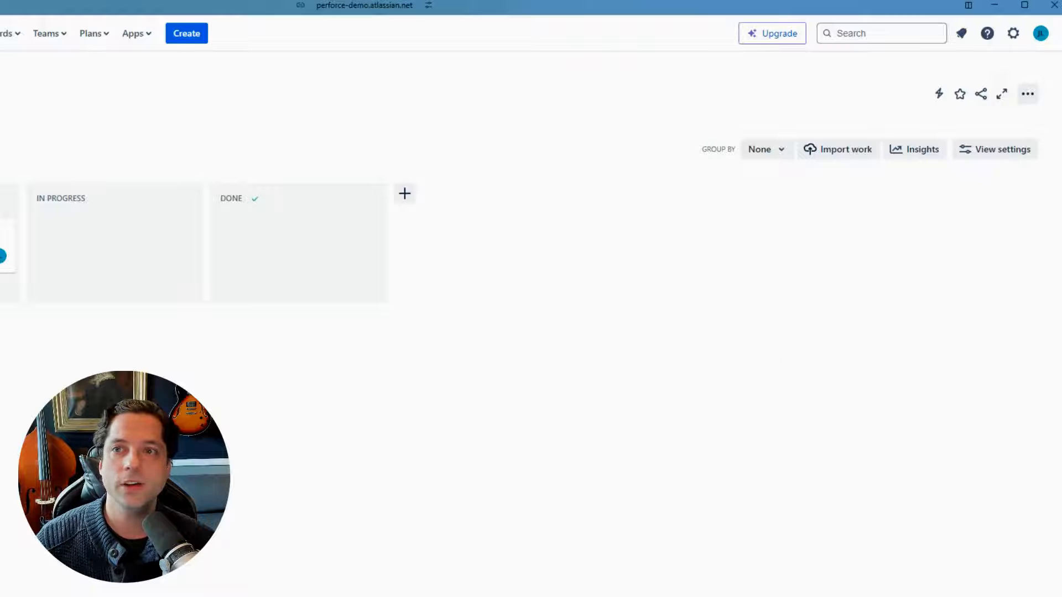
click(1040, 34)
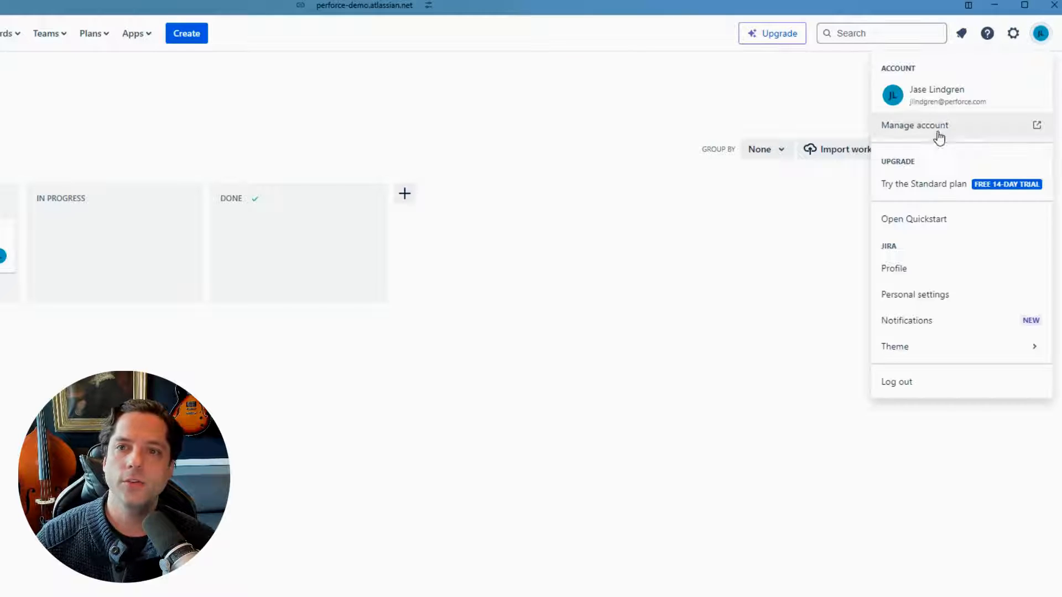
click(974, 134)
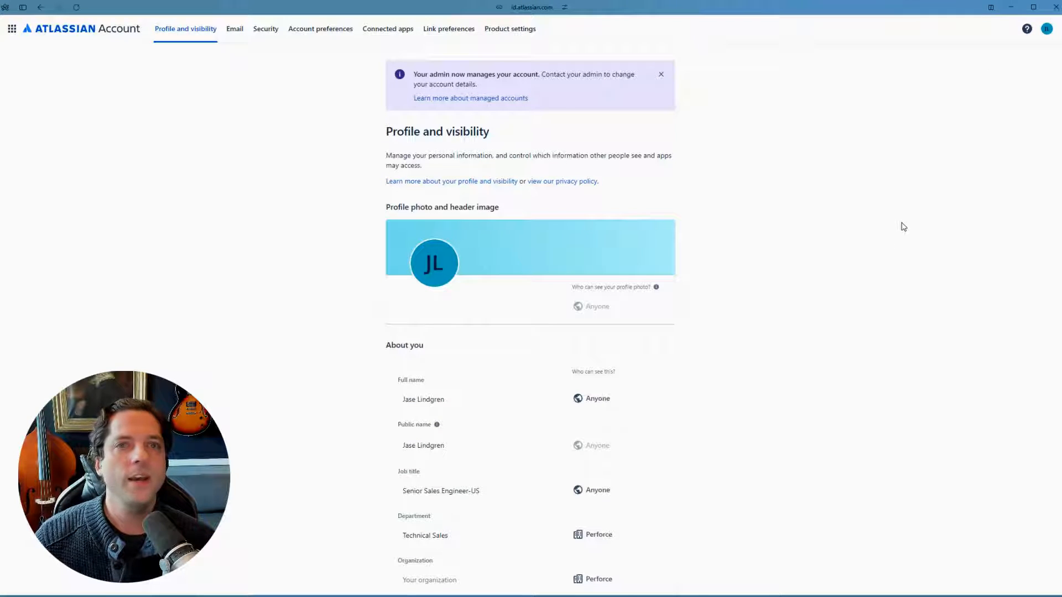
click(257, 33)
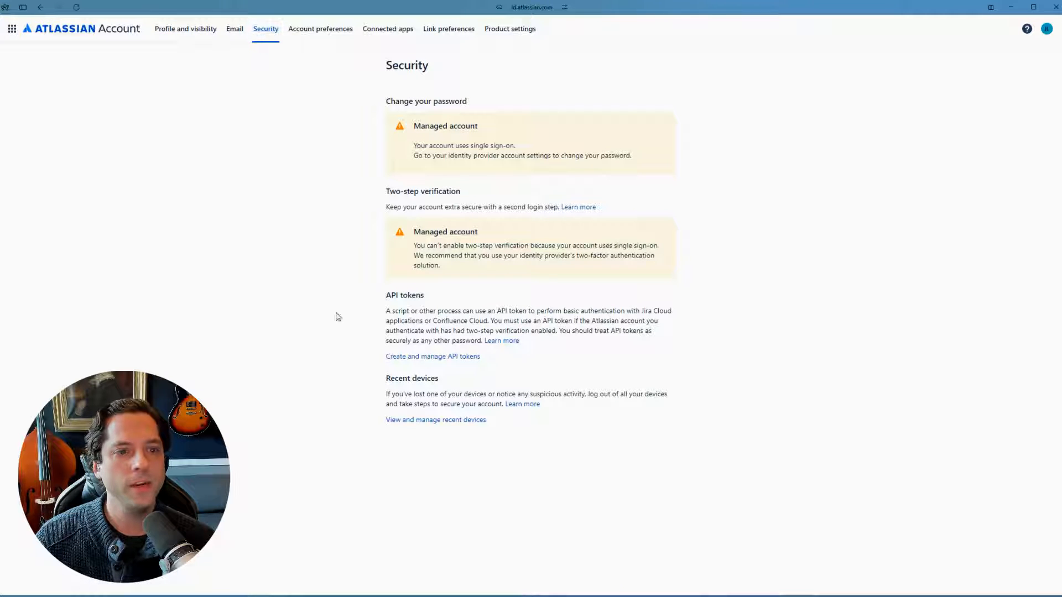
Open the Atlassian account's API token management page and switch back to the webhook's connection configuration in Helix TeamHub.
click(463, 357)
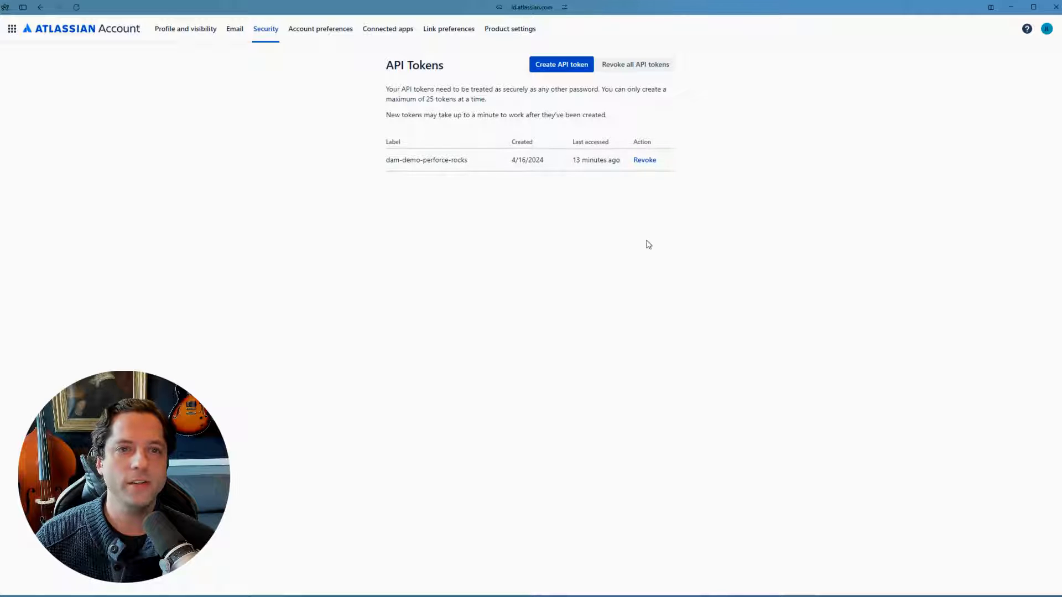
click(543, 72)
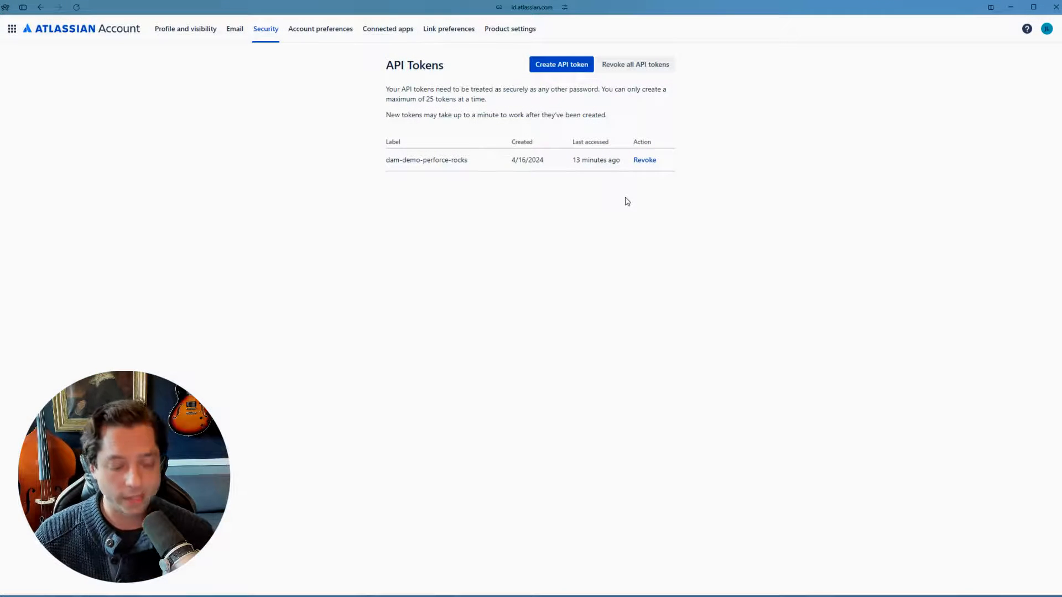
key(alt+Tab)
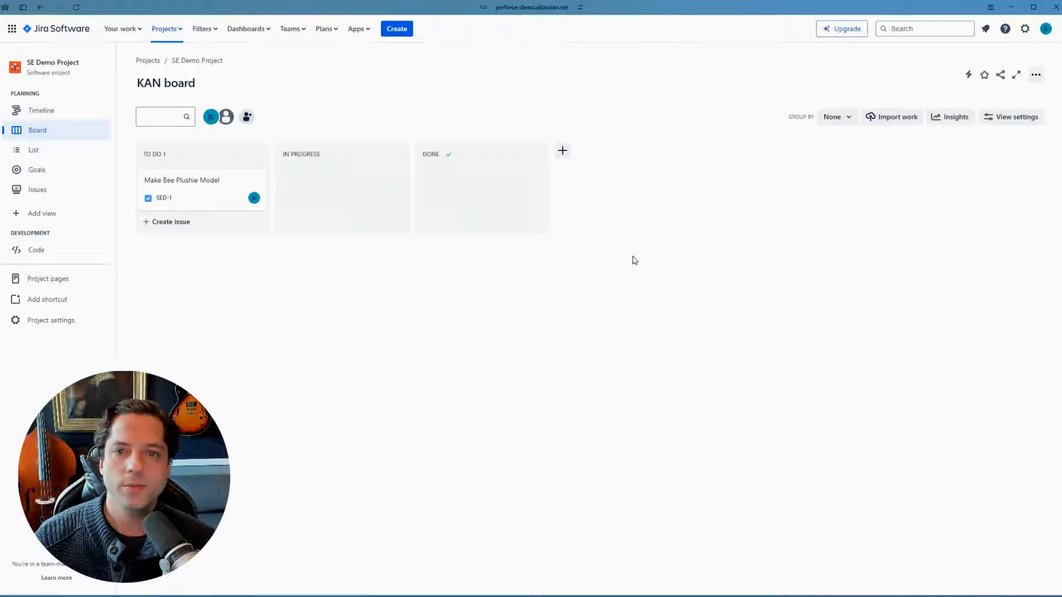
key(alt+Tab)
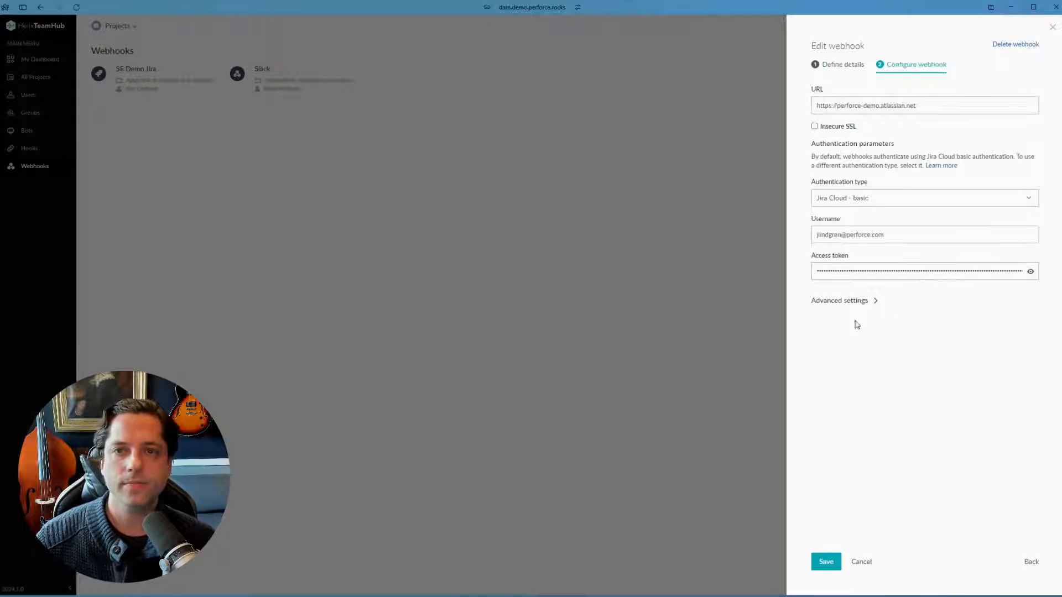
Review the webhook's advanced settings and authentication types, keeping Jira Cloud - basic, and save the webhook.
click(851, 303)
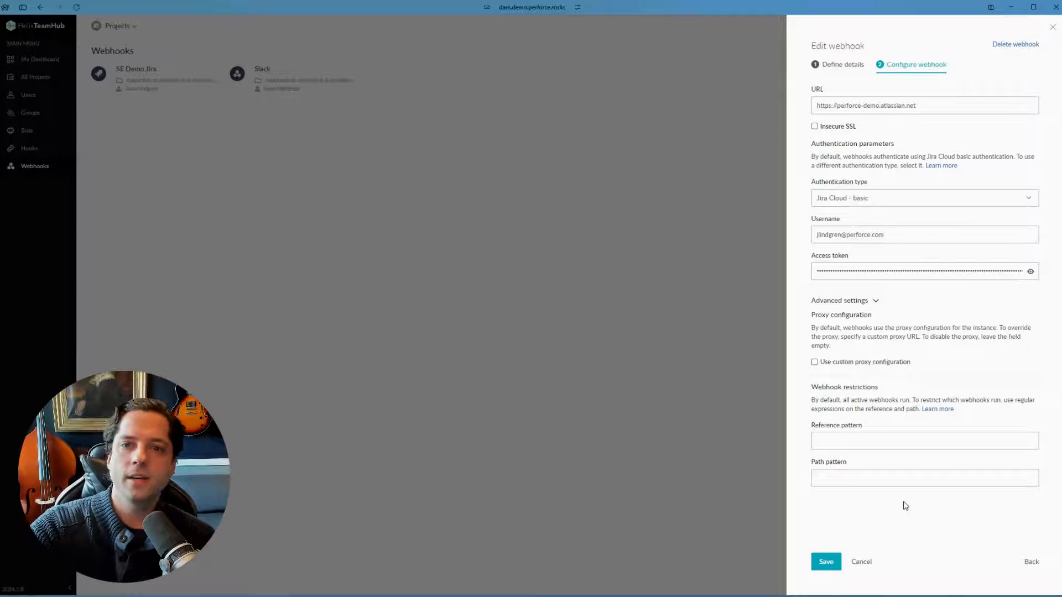
click(879, 198)
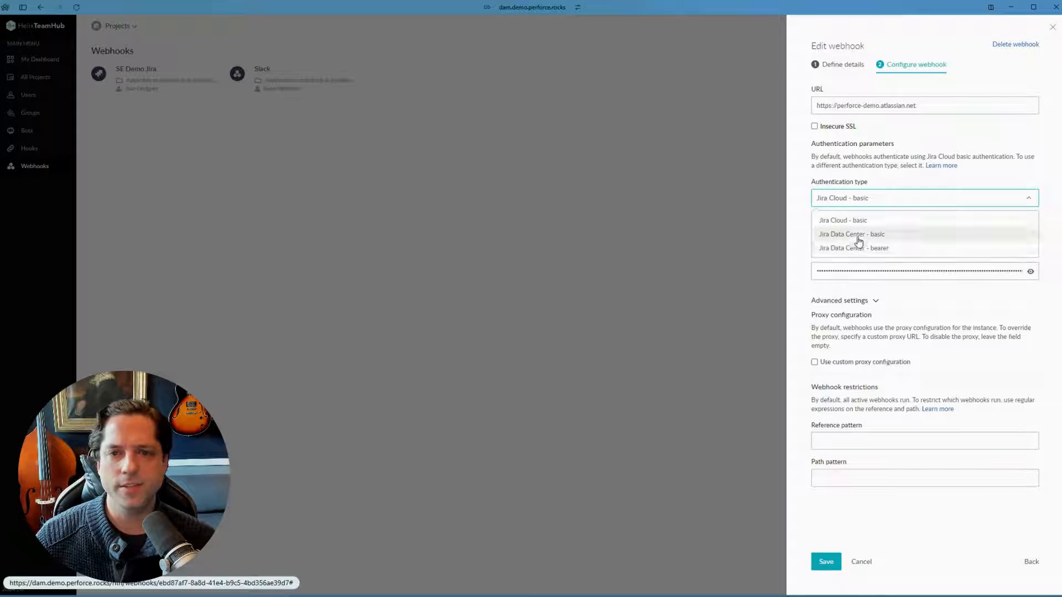
click(894, 162)
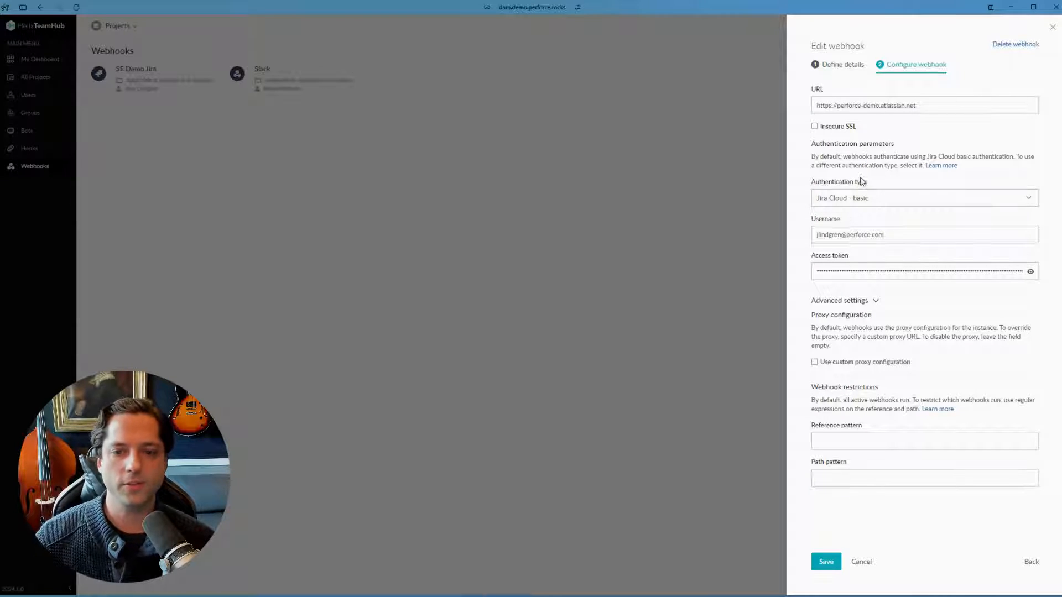
click(826, 562)
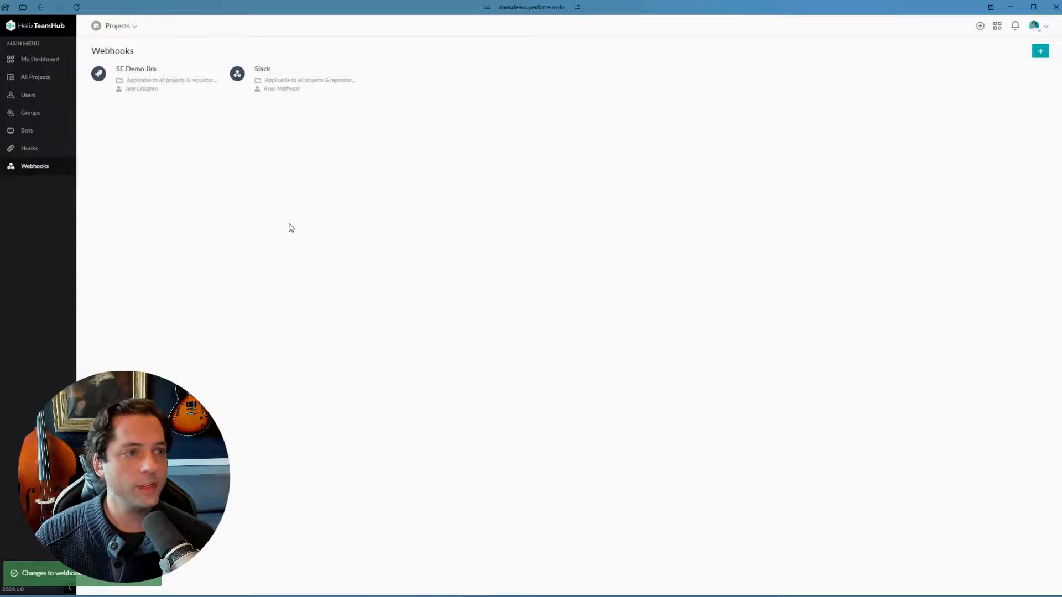
Switch to Helix DAM, open claw_machine.fbx from the claw_machine/scenes folder, inspect the 3D model and show its links.
key(alt+Tab)
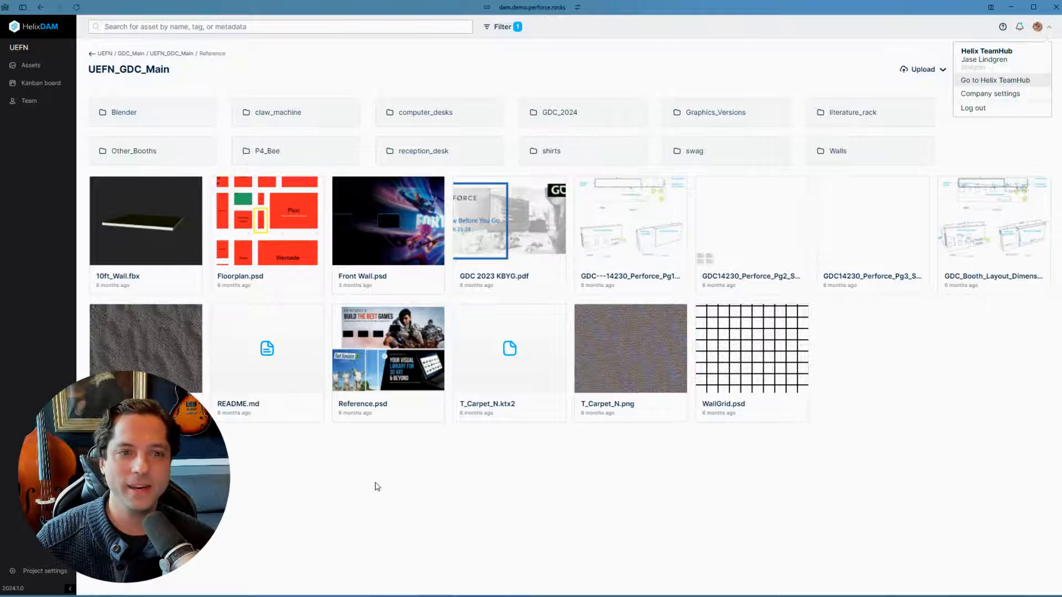
click(282, 108)
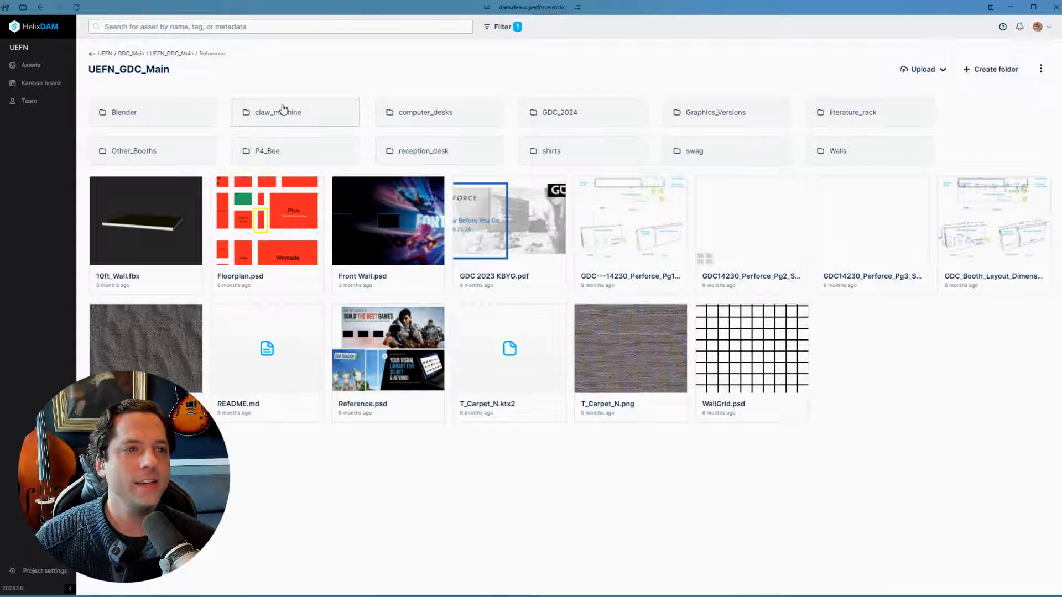
click(161, 116)
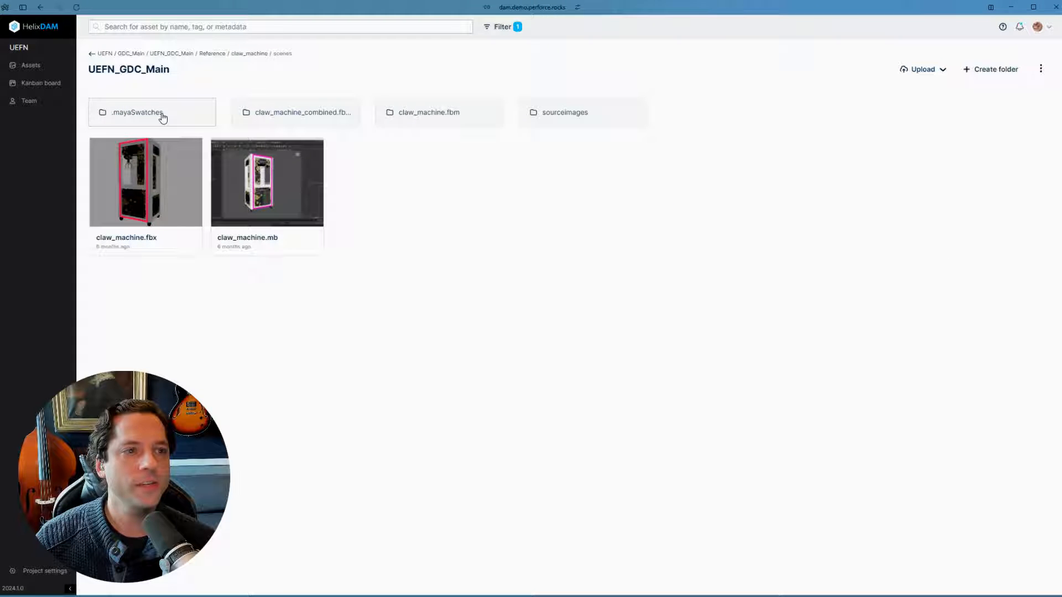
click(134, 200)
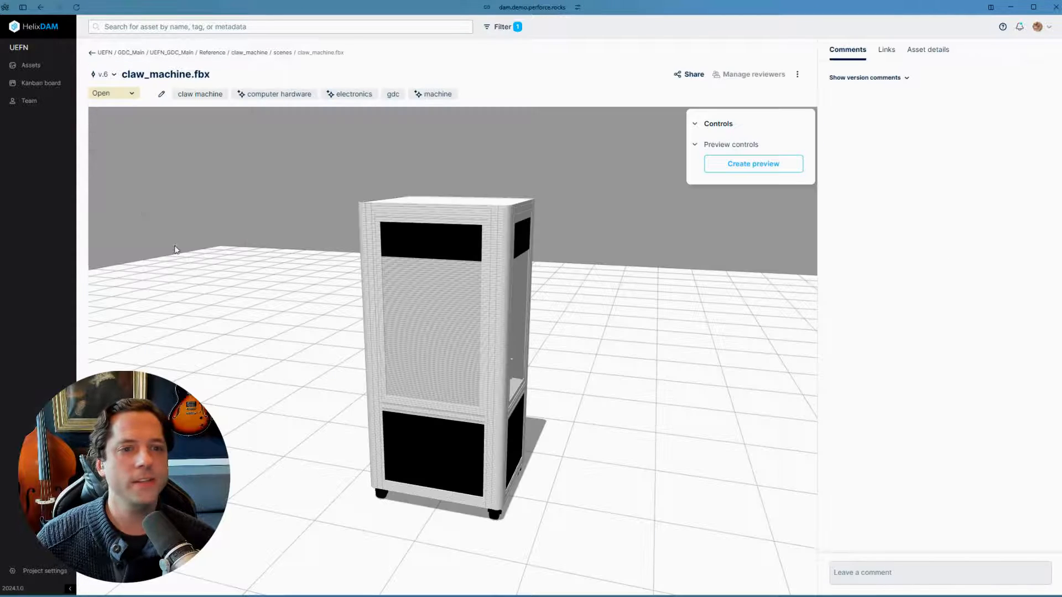
drag(512, 410, 429, 423)
scroll(453, 410, up, 7)
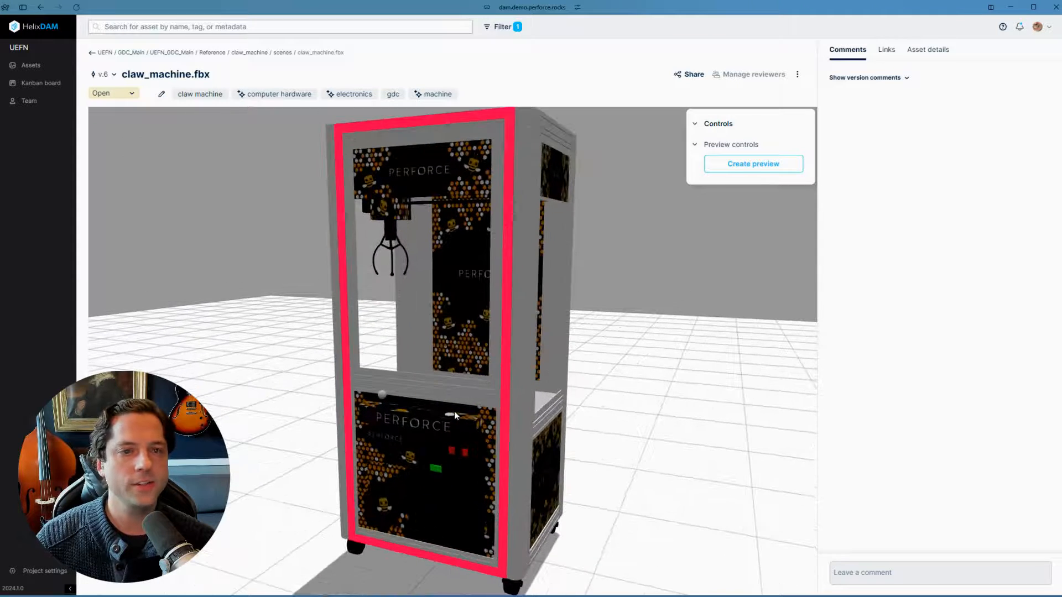
scroll(453, 410, down, 2)
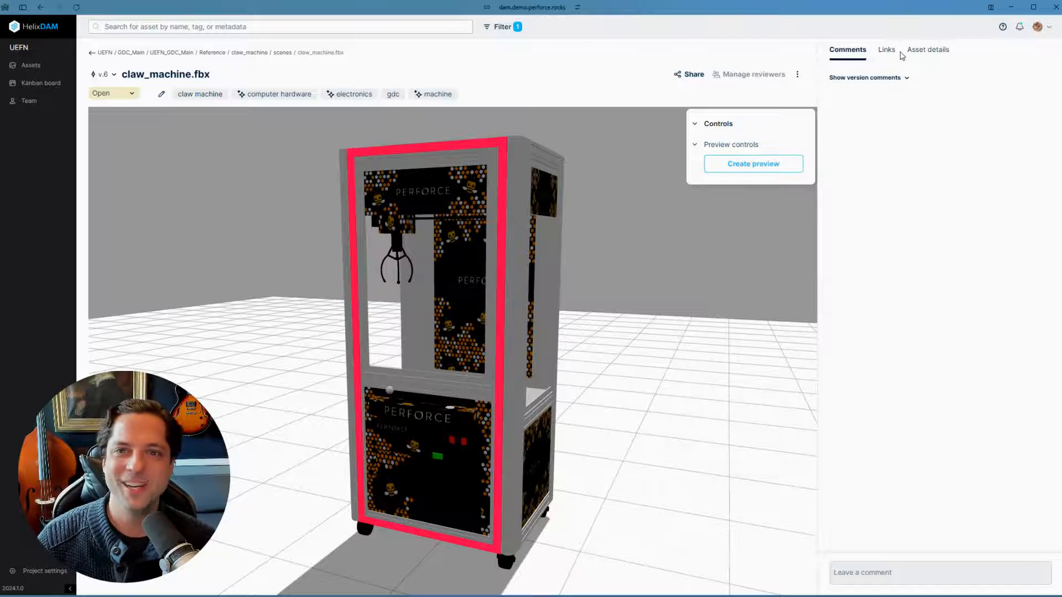
click(883, 51)
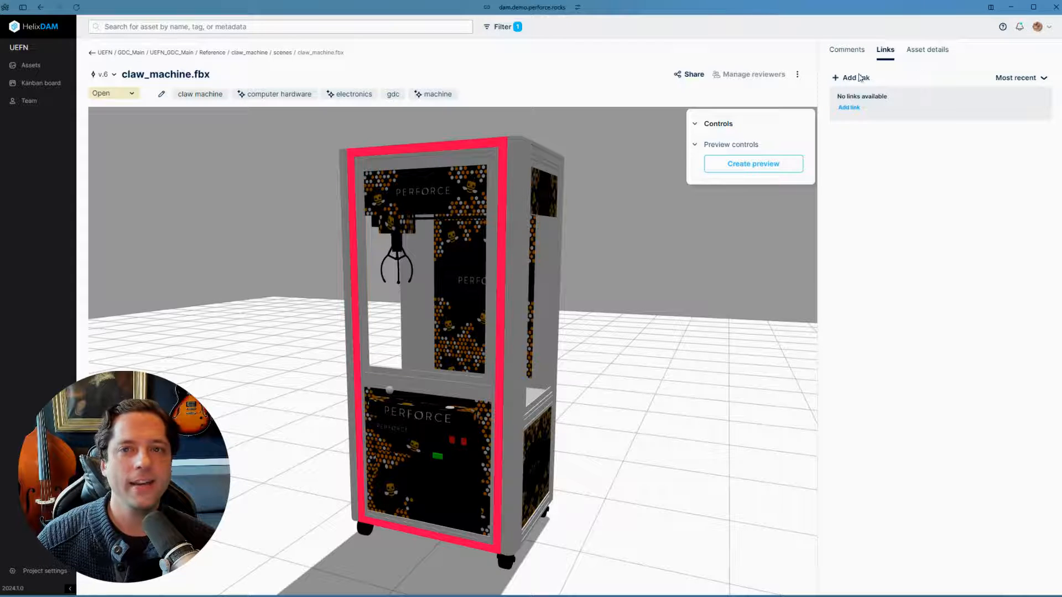
click(845, 86)
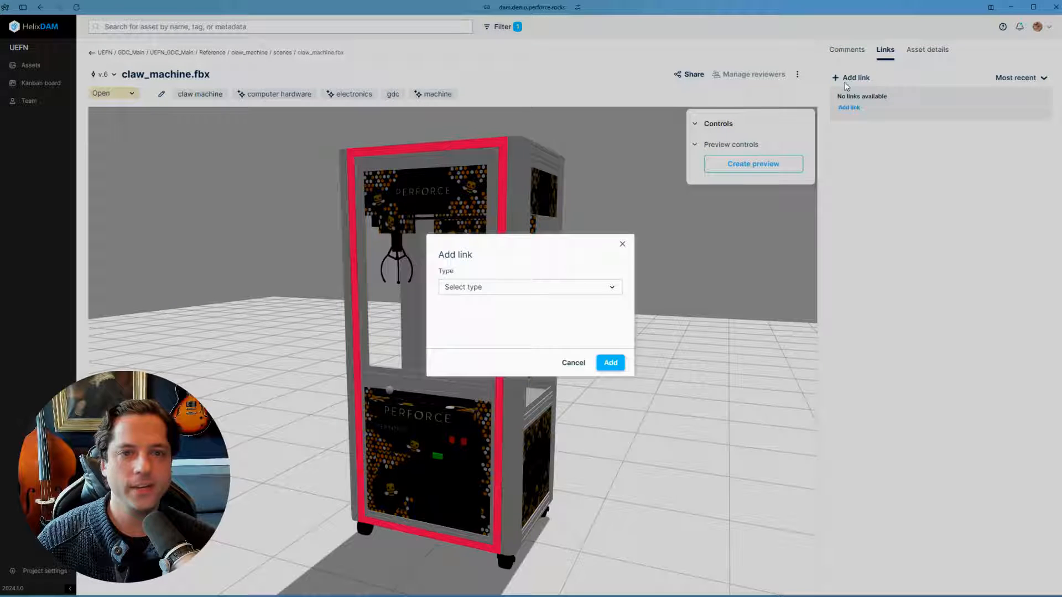
click(573, 287)
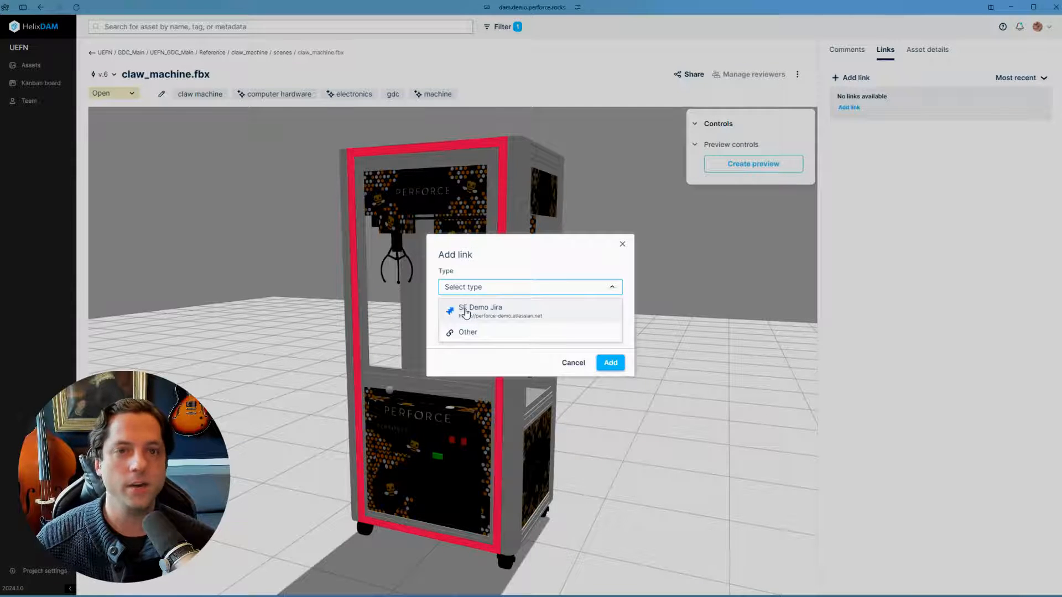
click(506, 315)
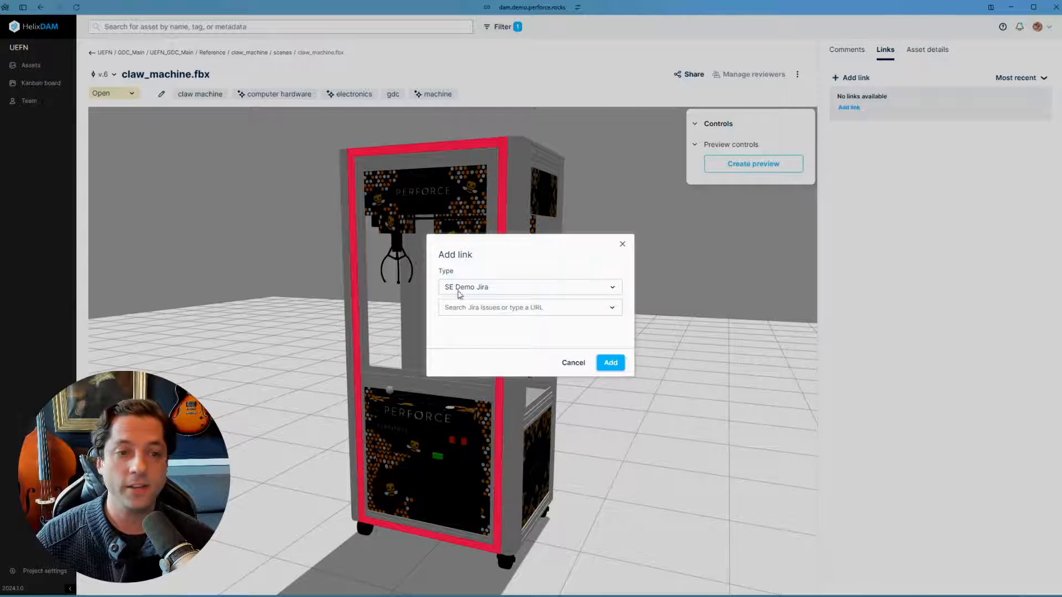
click(504, 307)
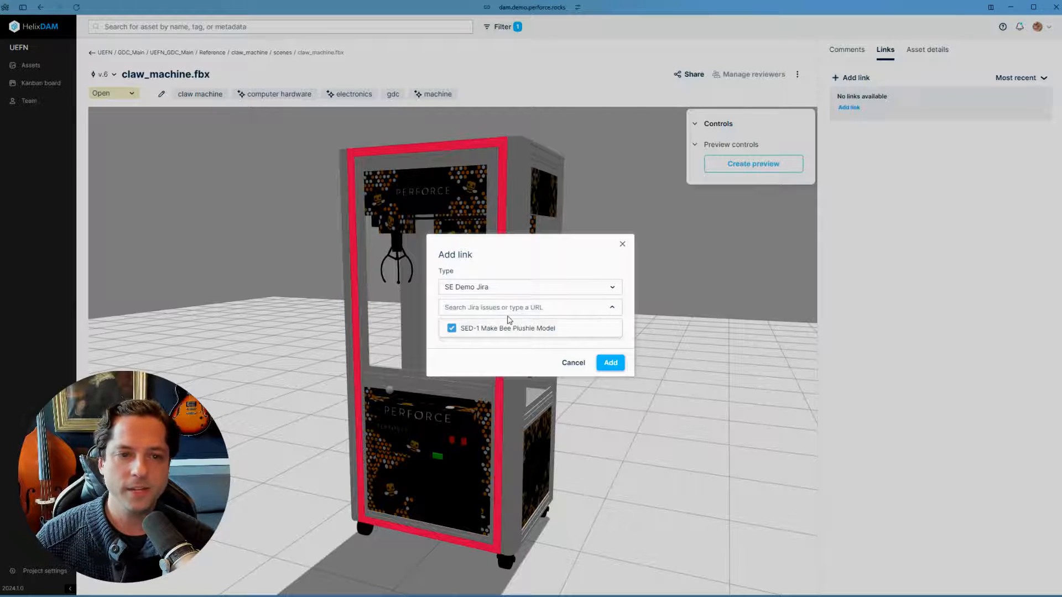
click(610, 362)
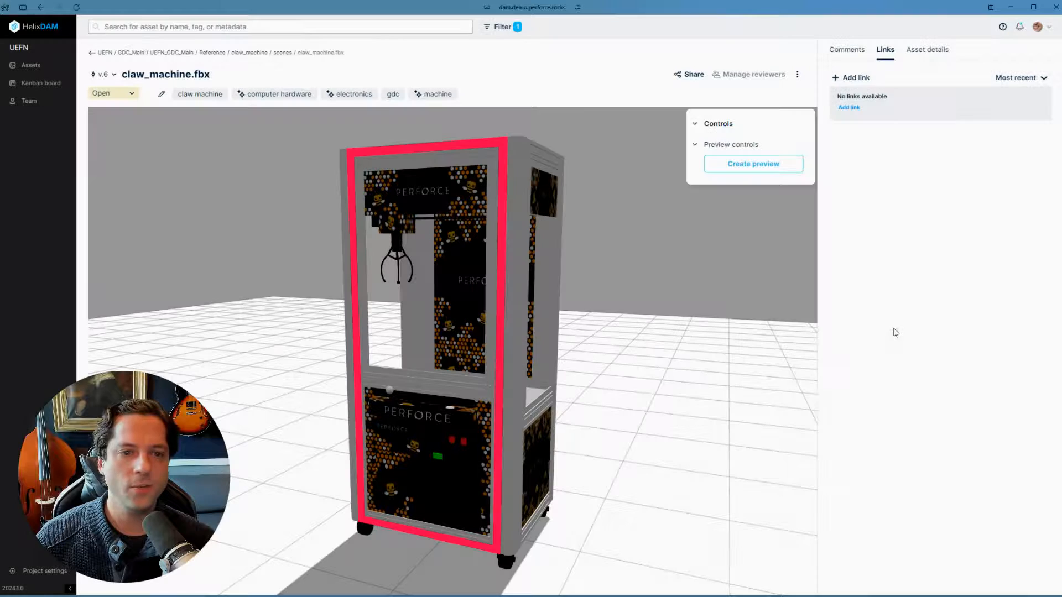
Switch to the KAN board in Jira, create the To Do issue "Create claw machine for GDC model" and assign it to a colleague.
key(alt+Tab)
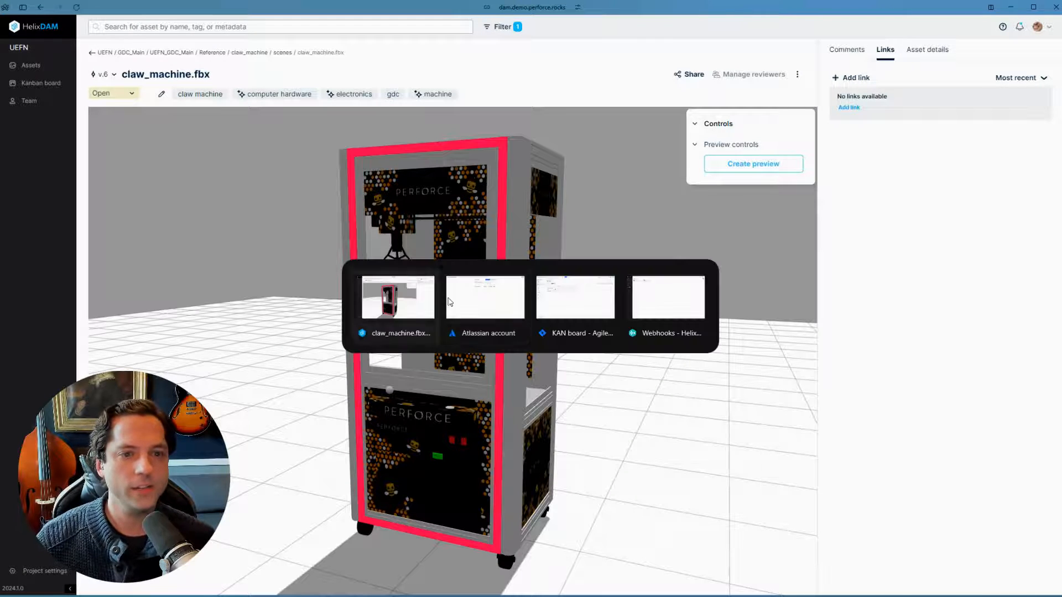
click(570, 304)
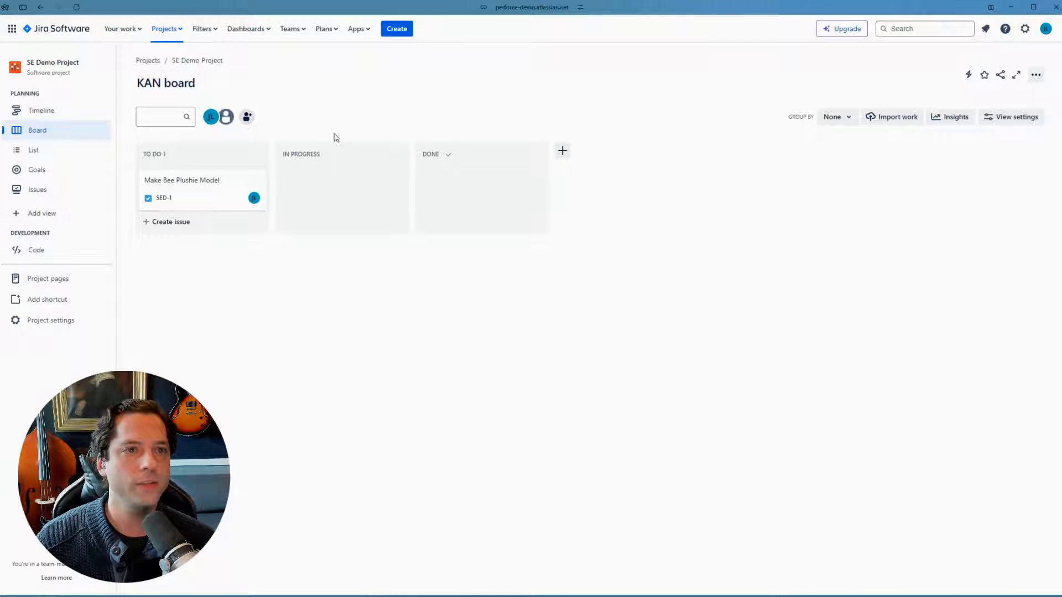
click(170, 222)
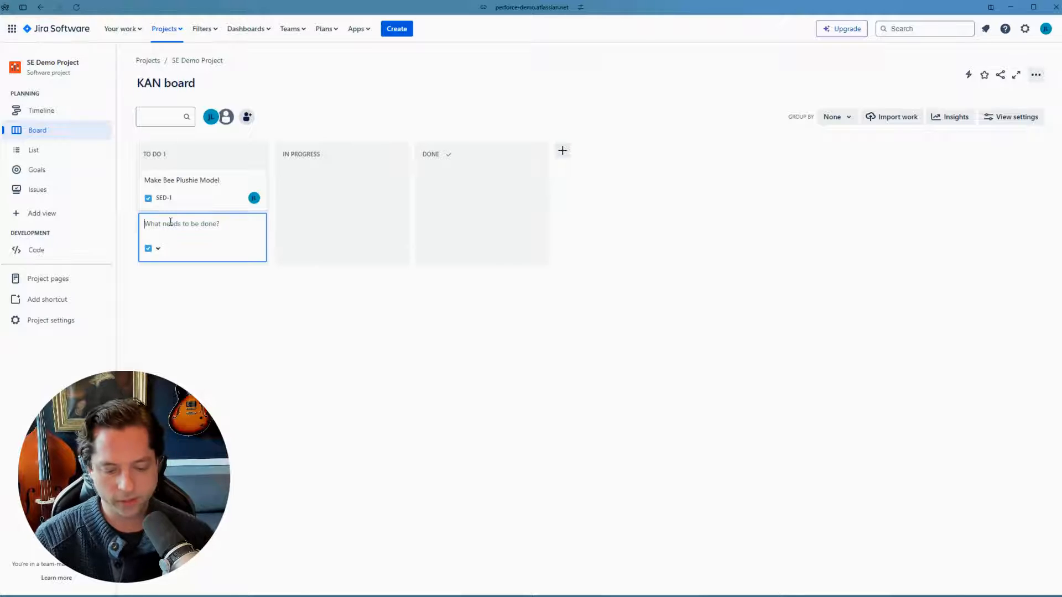
text(Create c)
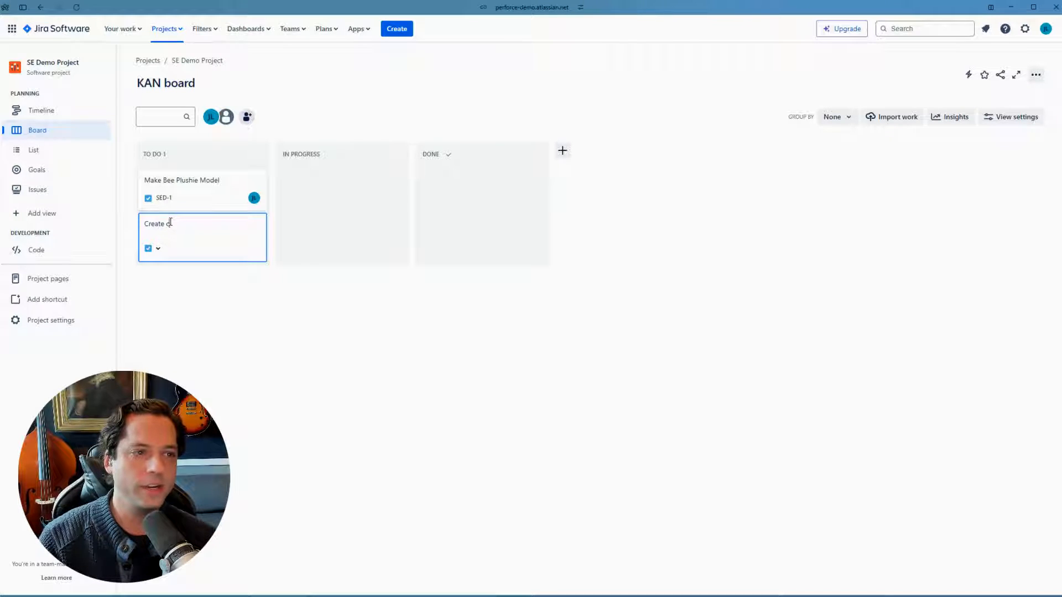
text(law machine for)
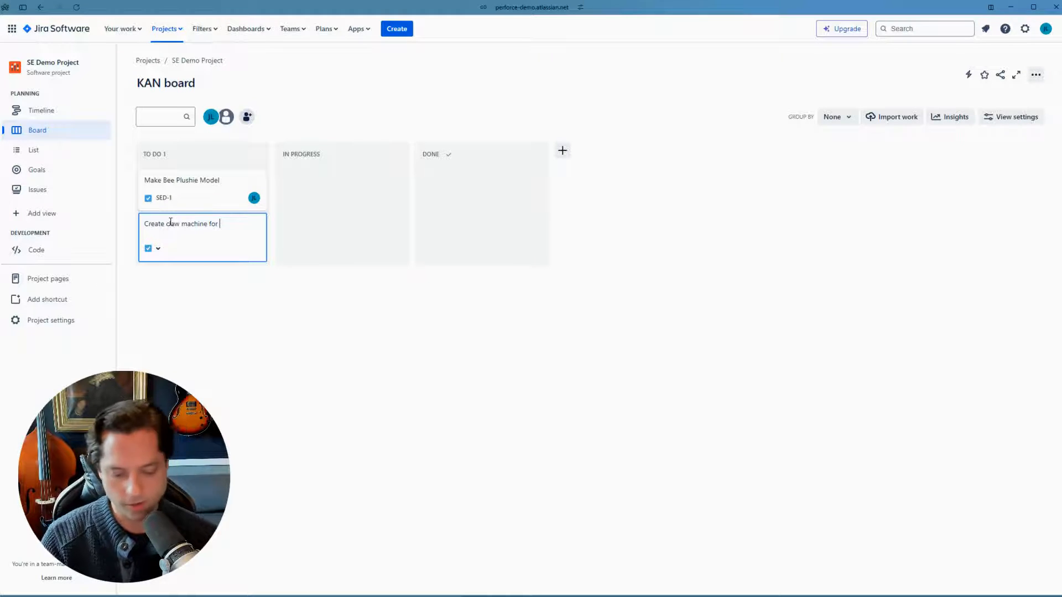
text( GDC model)
key(Return)
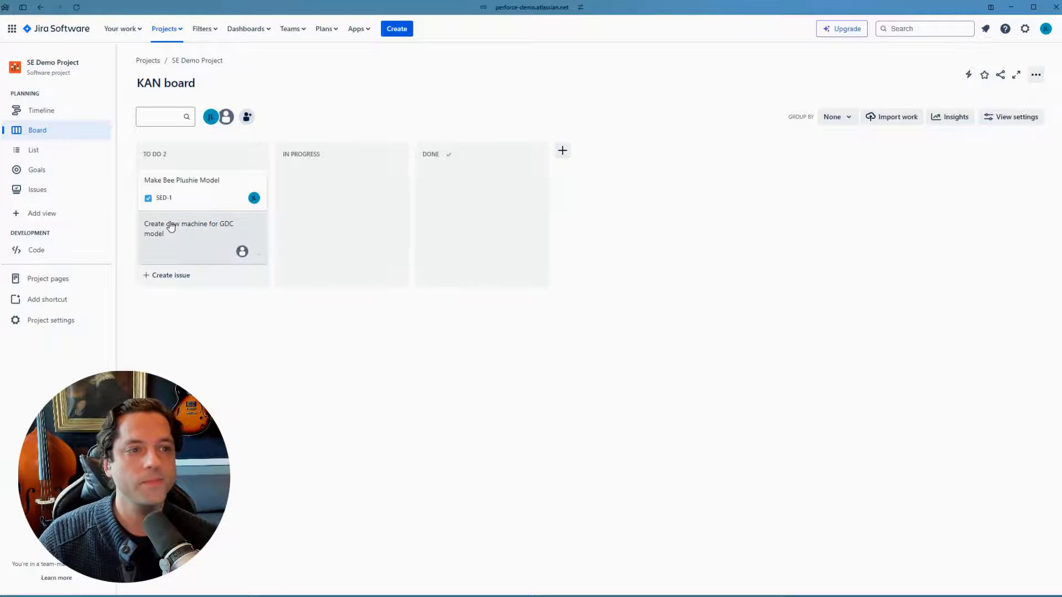
click(254, 253)
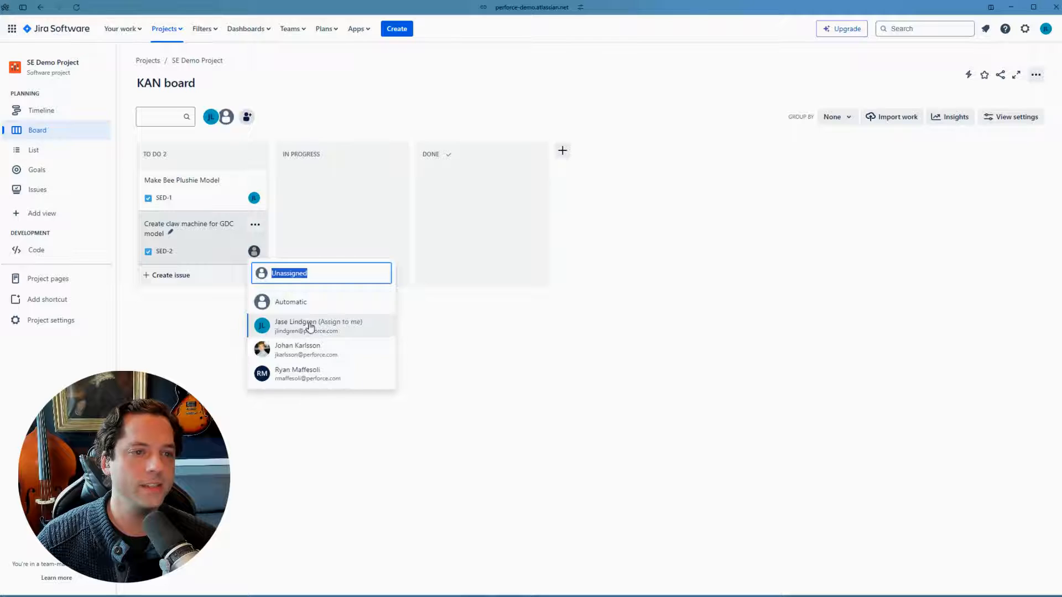
click(332, 381)
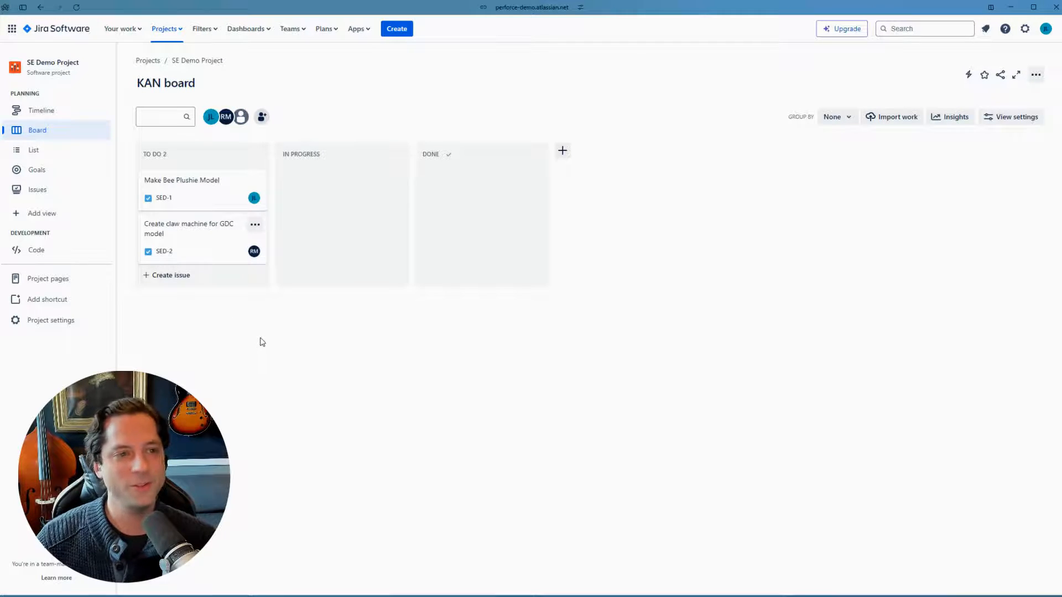
Switch to Helix DAM, link claw_machine.fbx to SE Demo Jira issue SED-2 found by searching "claw", and open the linked issue.
key(alt+Tab)
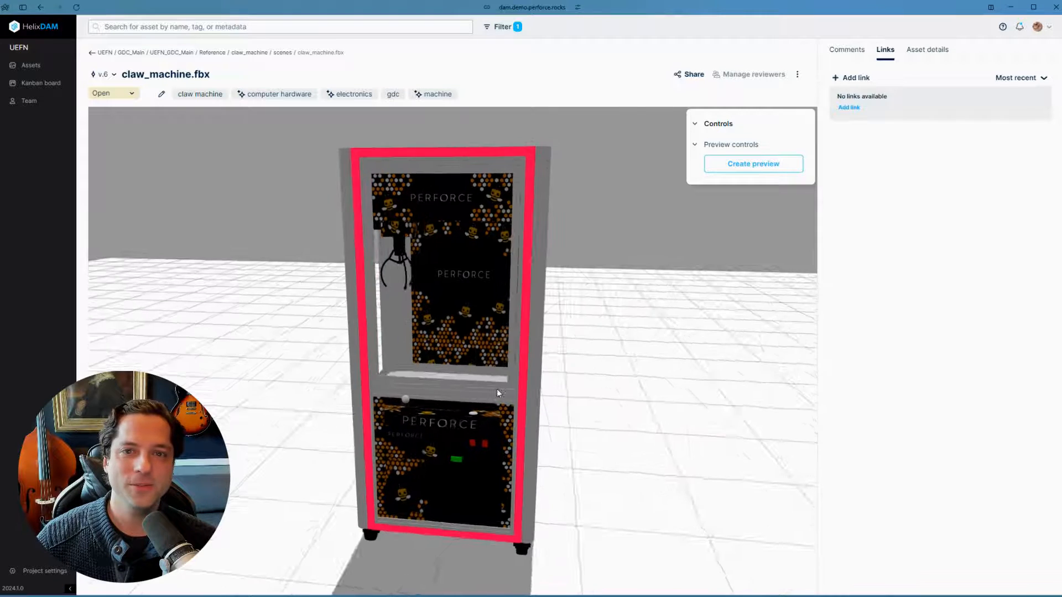
click(847, 108)
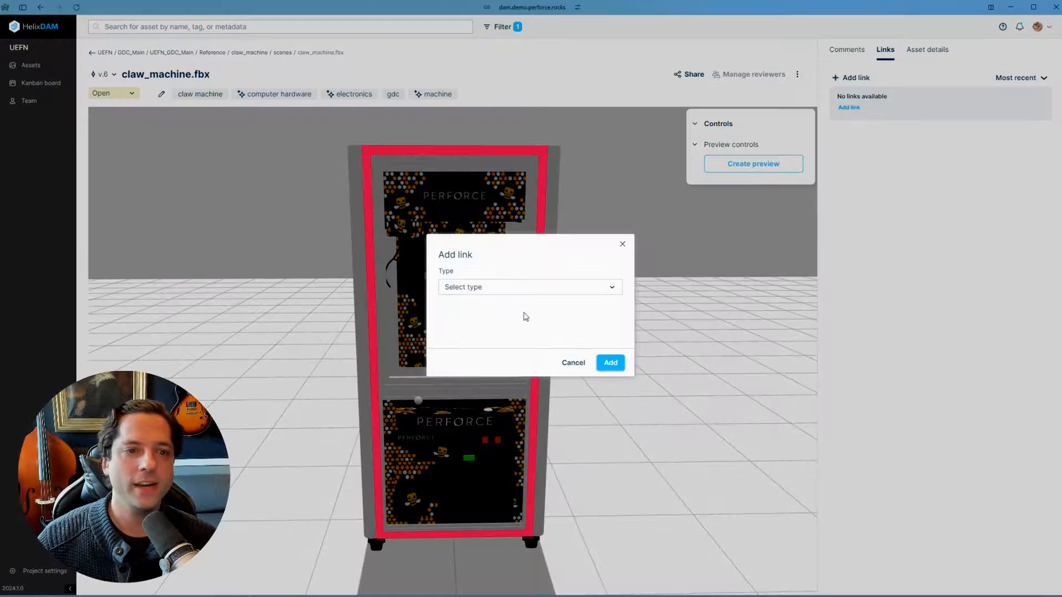
click(508, 286)
click(474, 304)
click(473, 308)
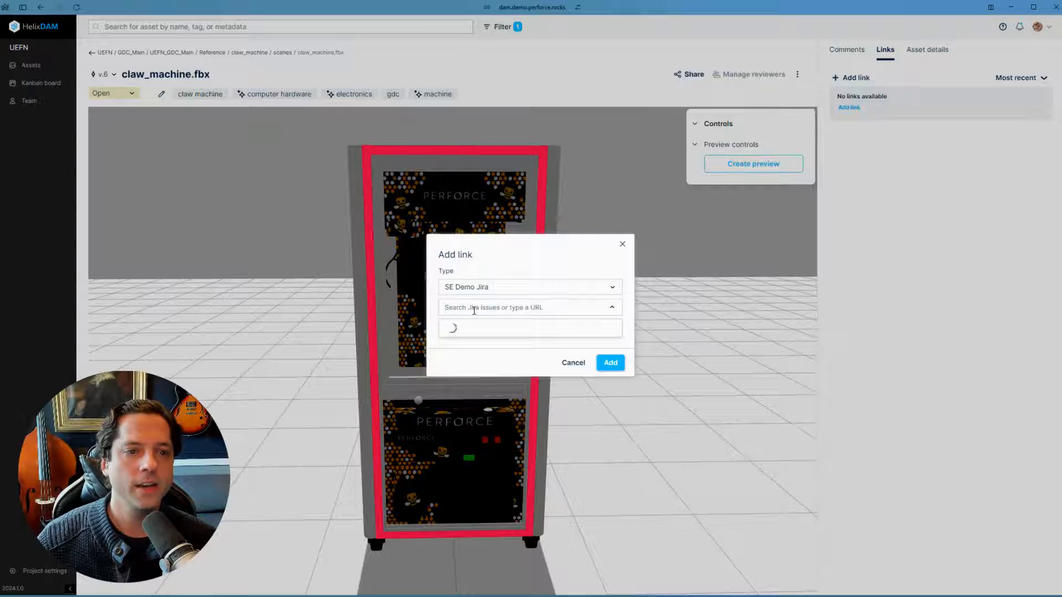
text(claw)
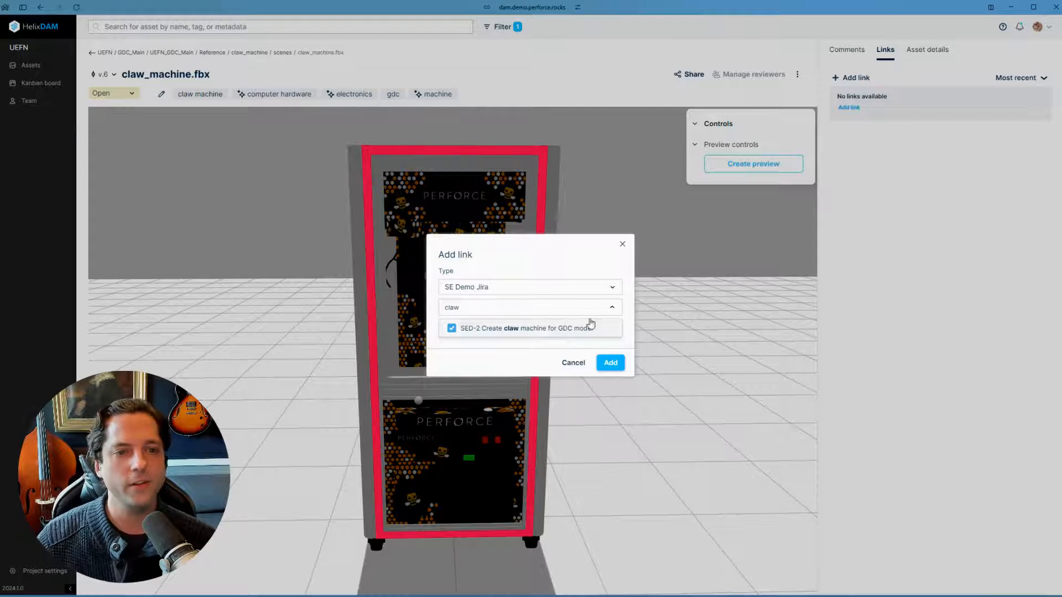
click(570, 333)
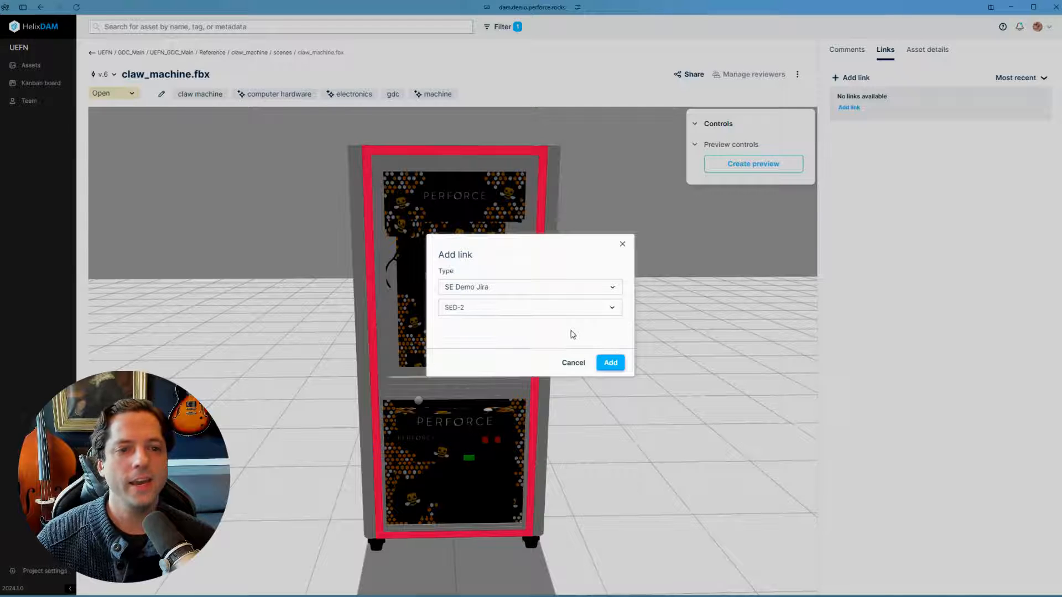
click(612, 366)
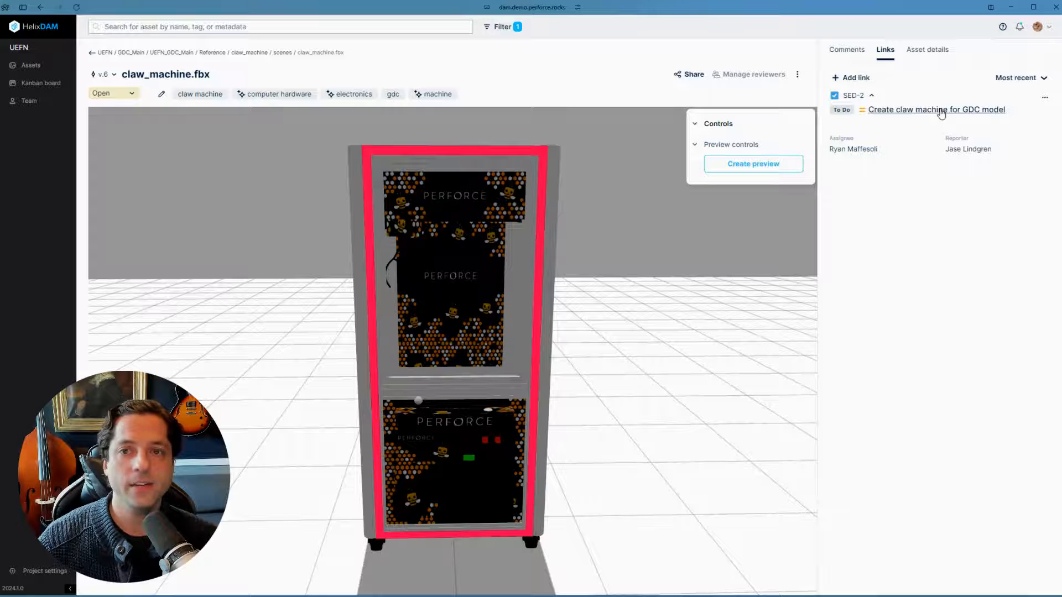
click(941, 112)
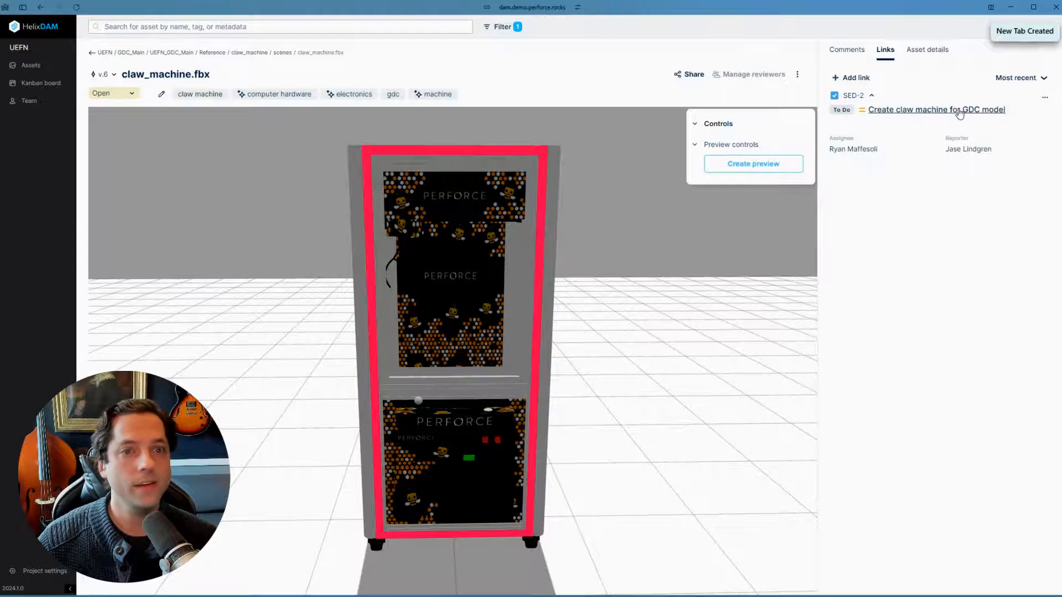
Switch to the Jira issue "Create claw machine for GDC model" and set its status to In Progress.
key(ctrl+Tab)
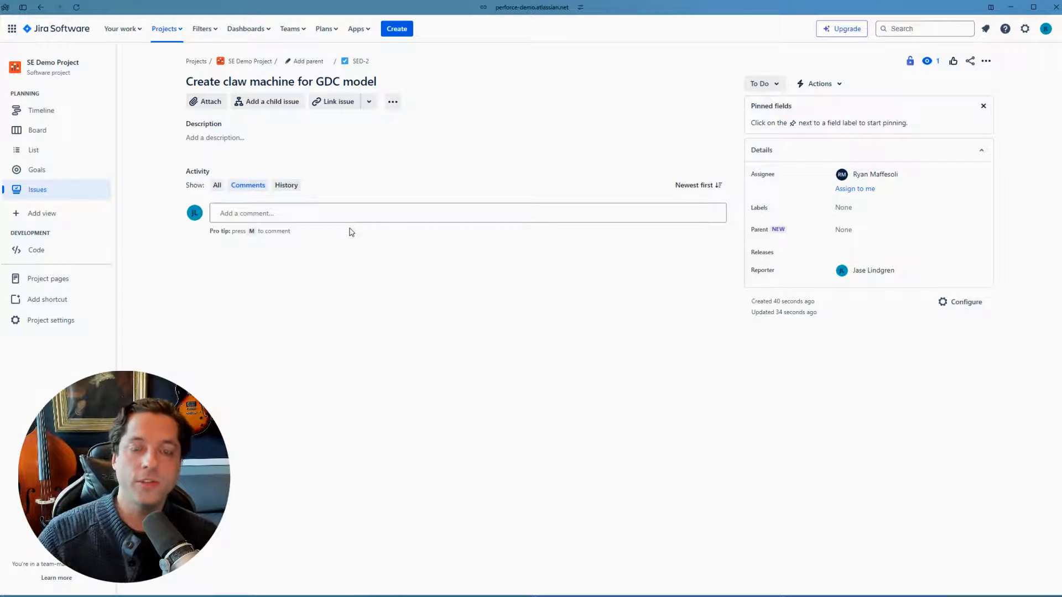
key(ctrl+Tab)
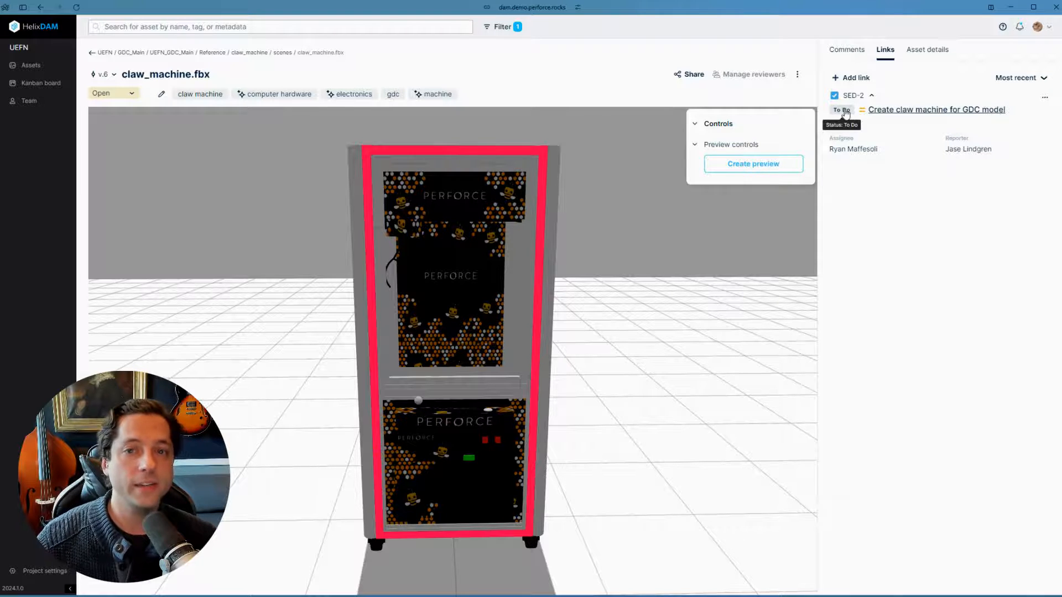
key(ctrl+Tab)
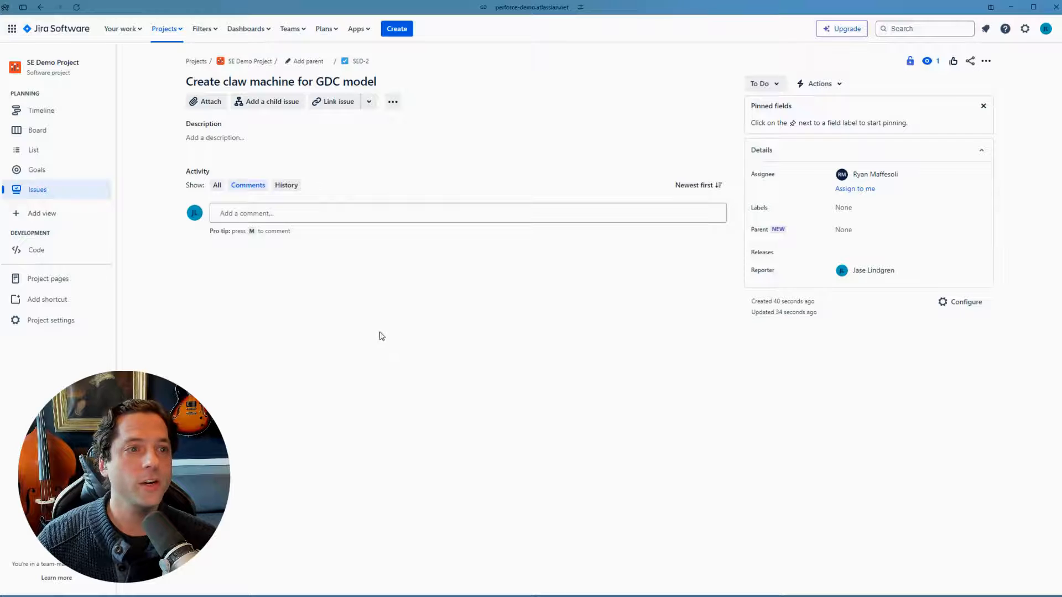
click(774, 84)
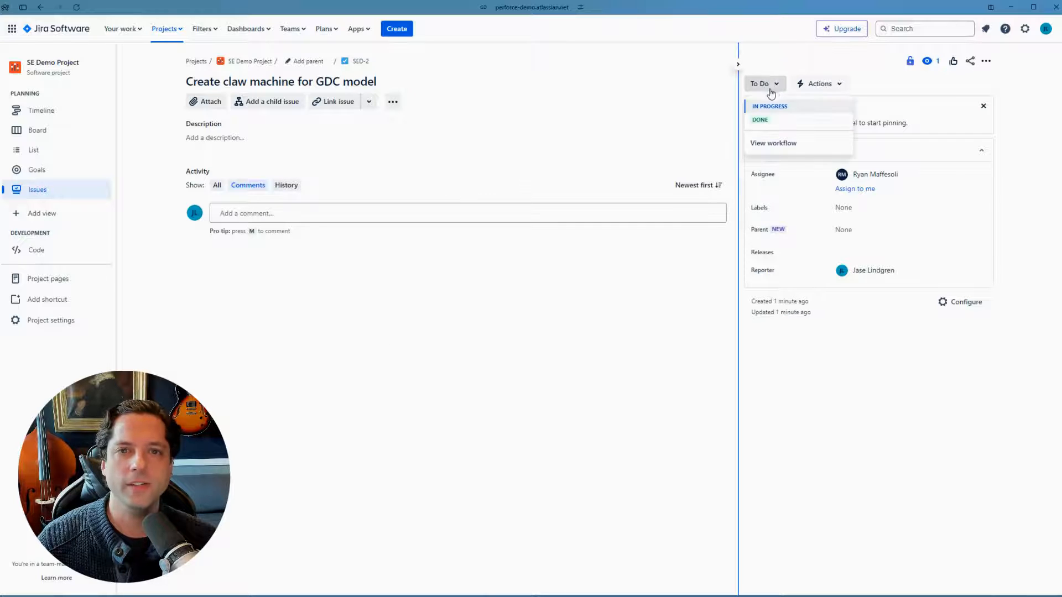
click(762, 83)
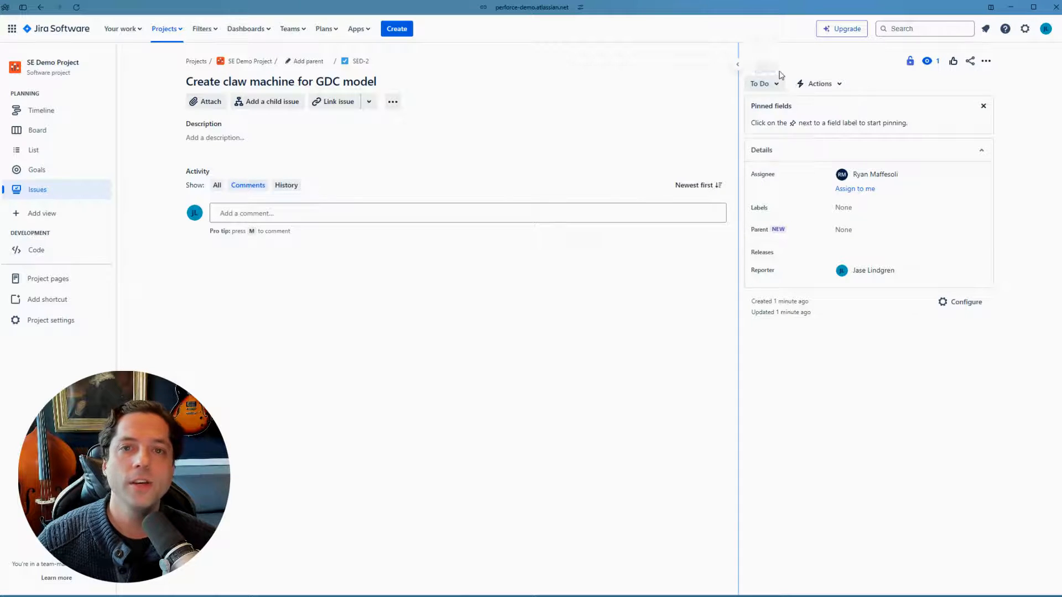
click(762, 83)
click(772, 106)
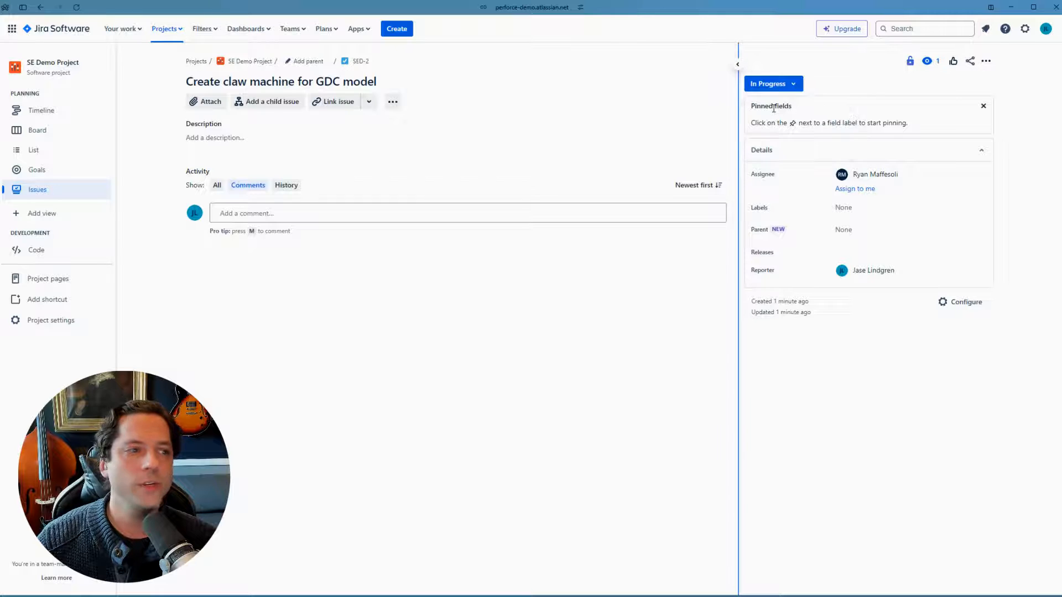
Switch to Helix DAM and reload claw_machine.fbx to check the linked issue's status.
key(alt+Tab)
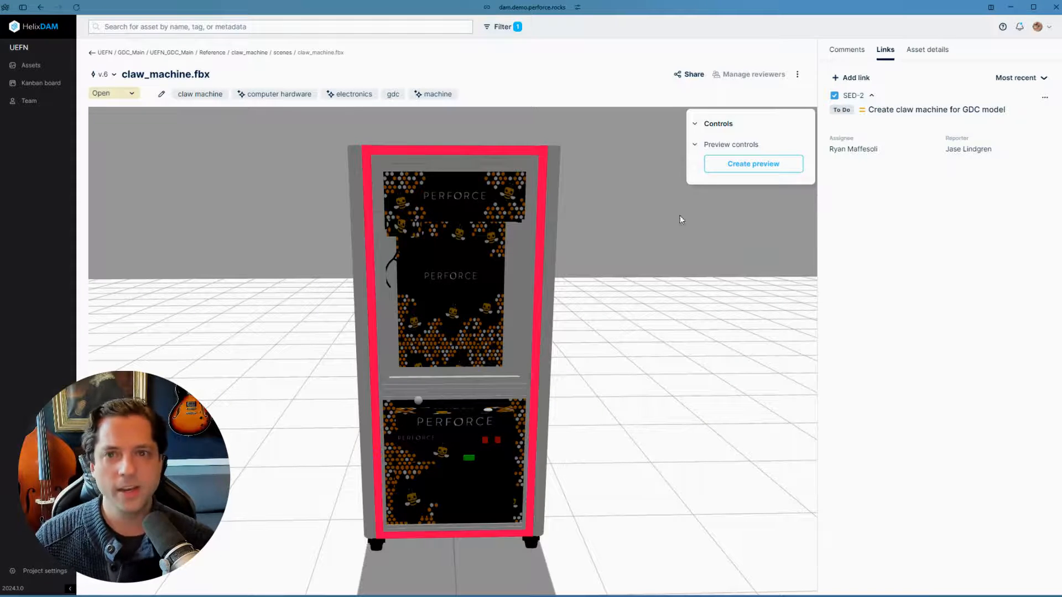
click(847, 51)
click(886, 52)
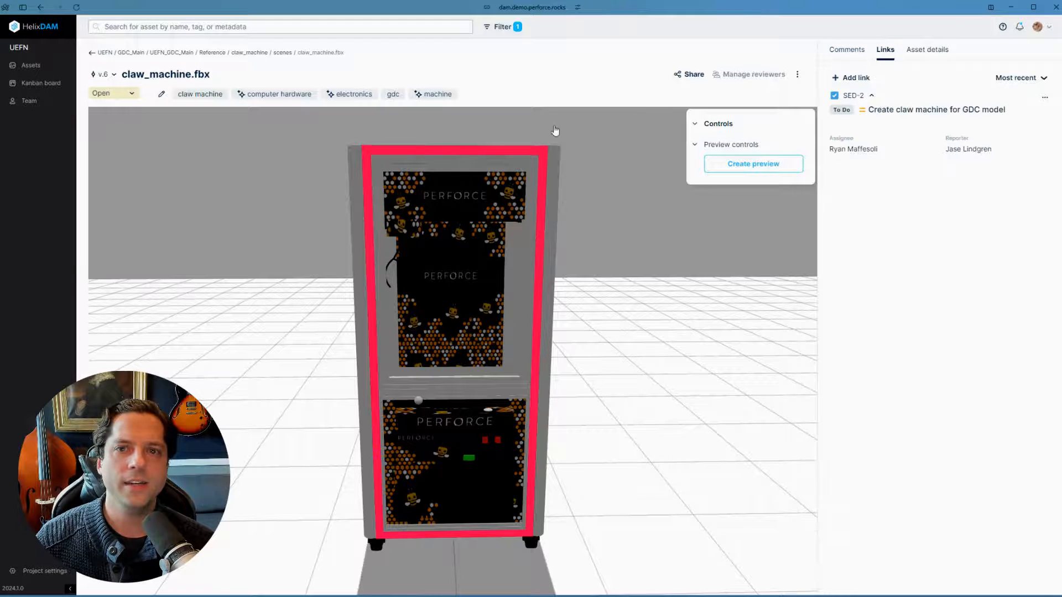
key(F5)
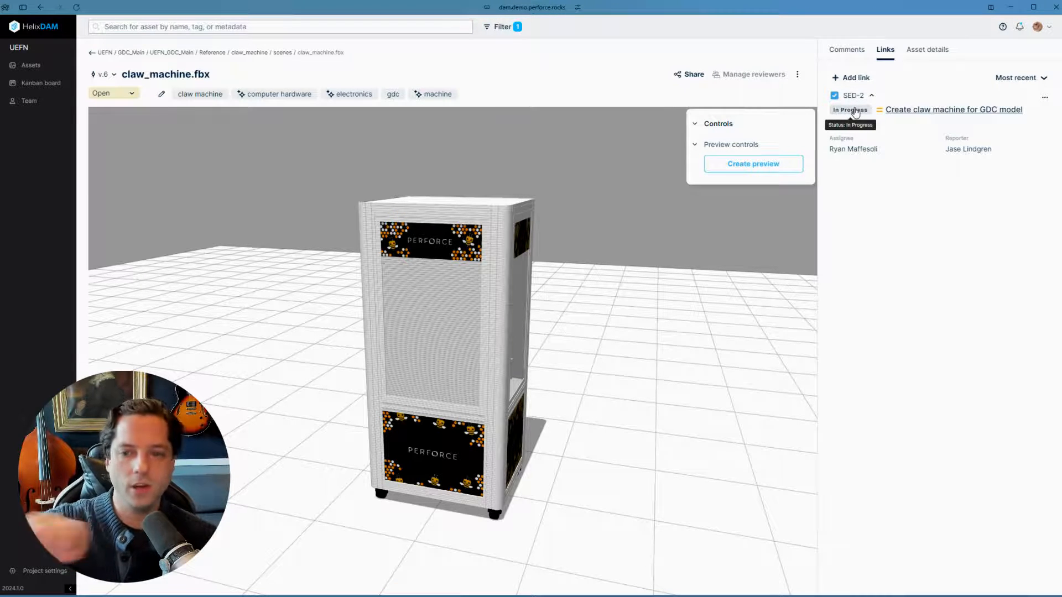
Inspect the 3D claw machine model and post the comment "This is looking good now!" on claw_machine.fbx.
drag(485, 395, 453, 431)
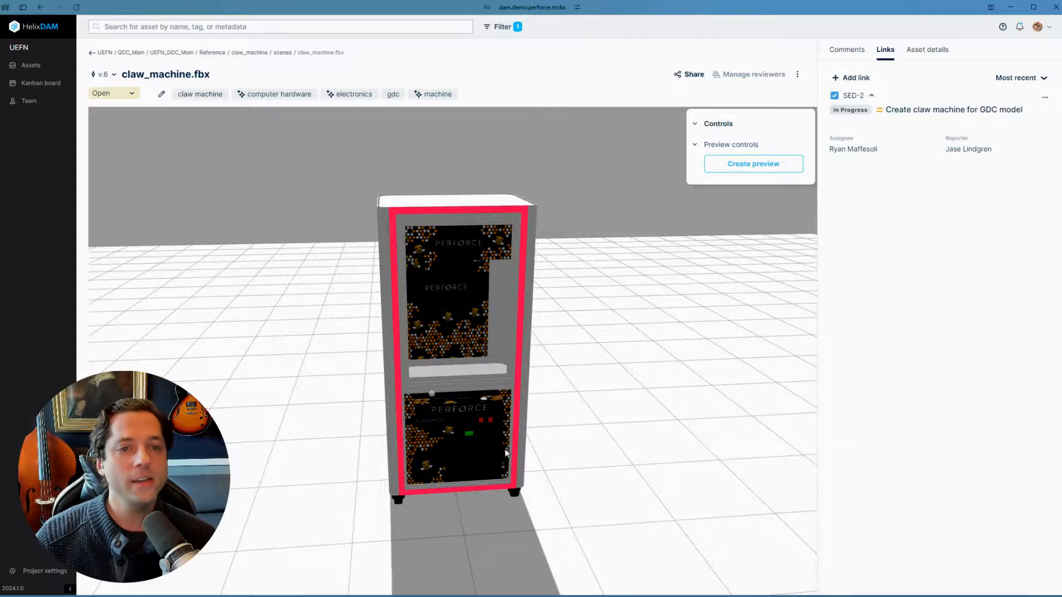
drag(504, 449, 410, 372)
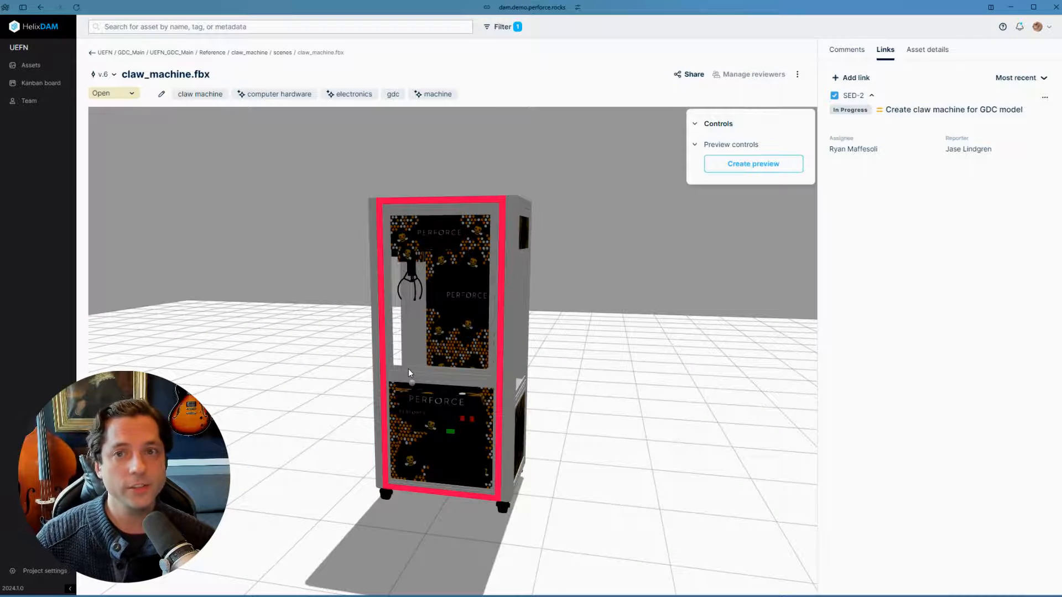
click(844, 50)
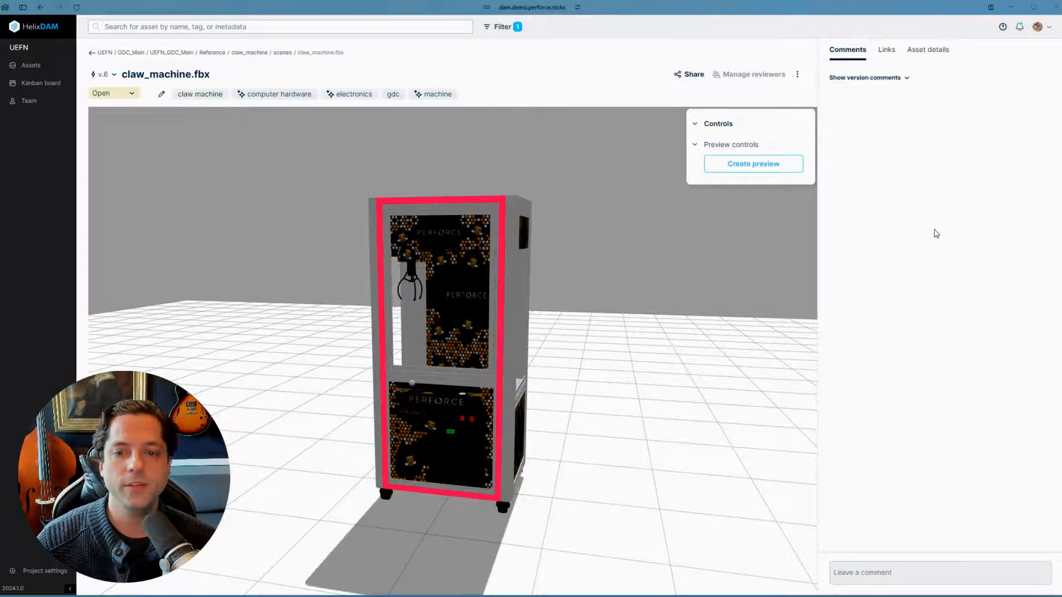
click(919, 577)
text(This is looking good now!)
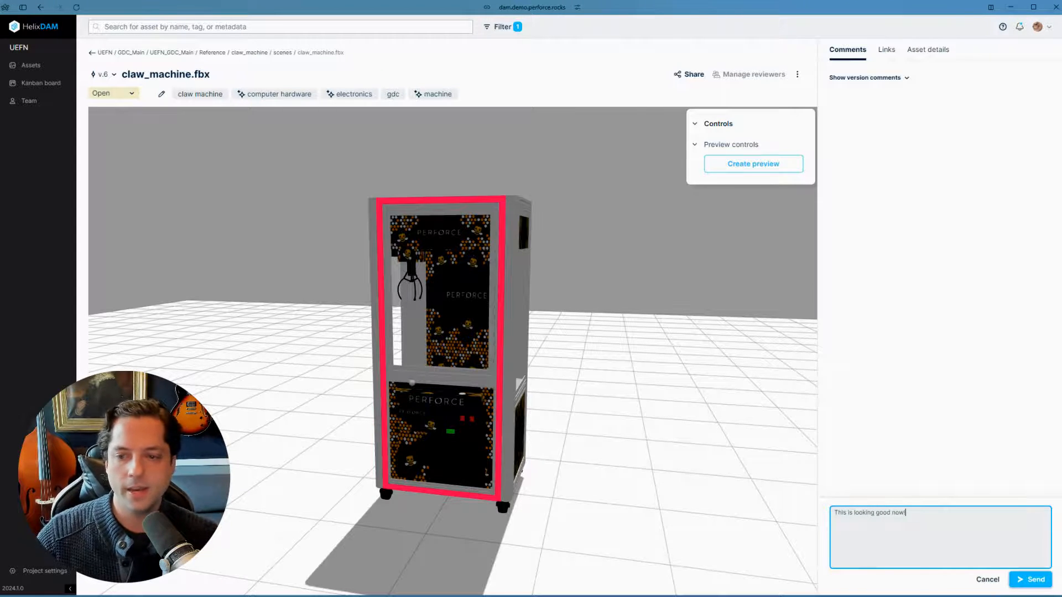
click(1029, 579)
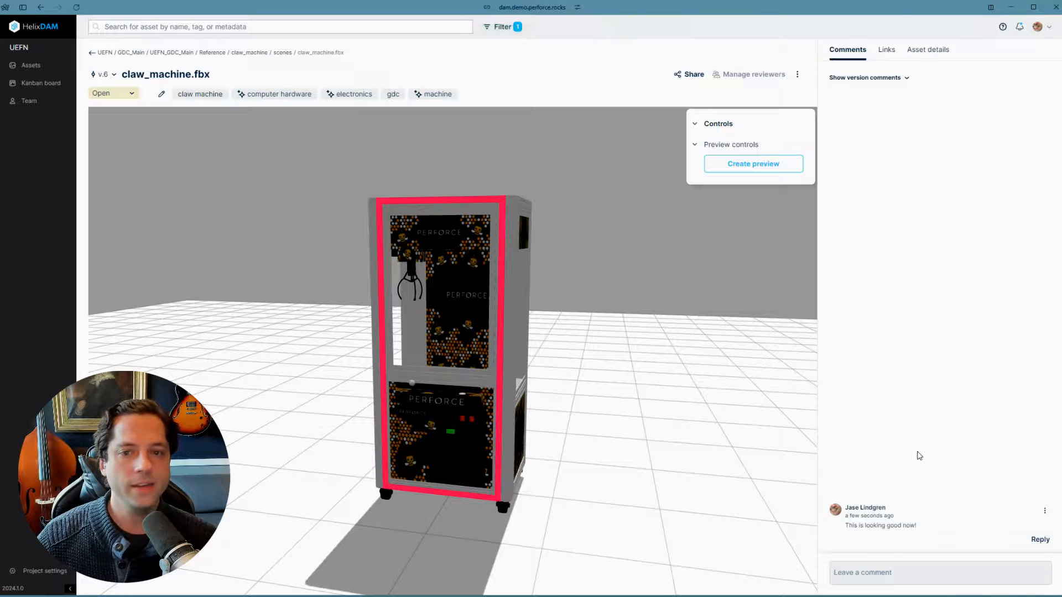
Switch to Jira, reload issue SED-2 and examine the author and text of the Helix TeamHub/DAM comment.
key(alt+Tab)
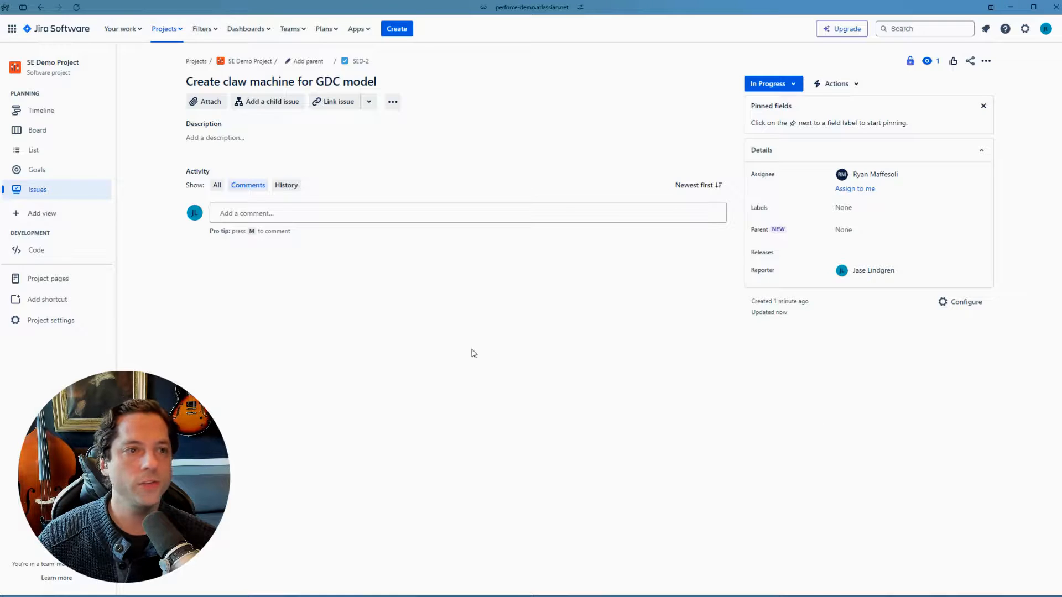
key(F5)
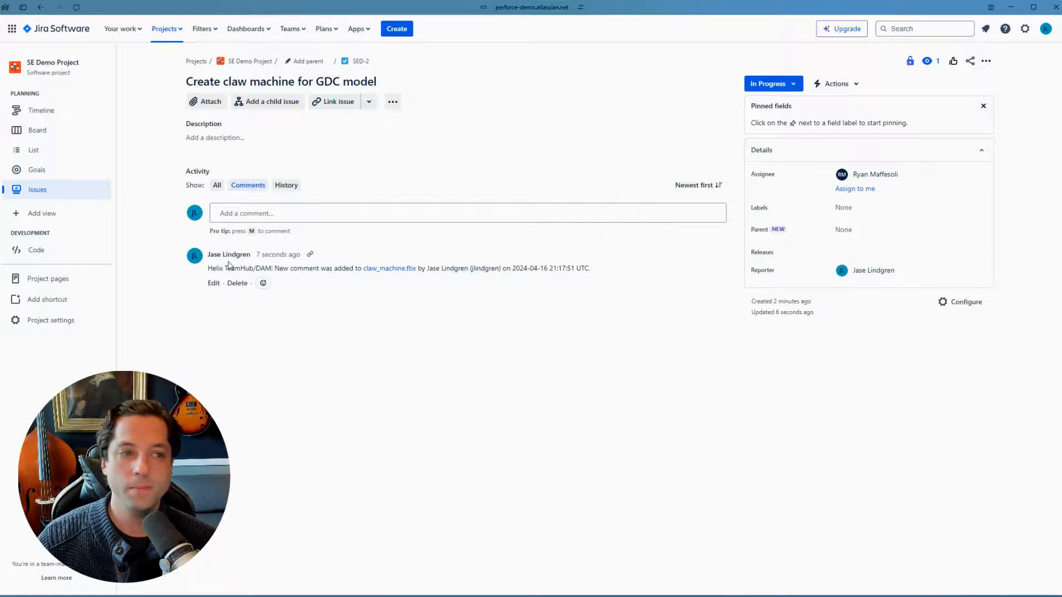
drag(211, 253, 255, 257)
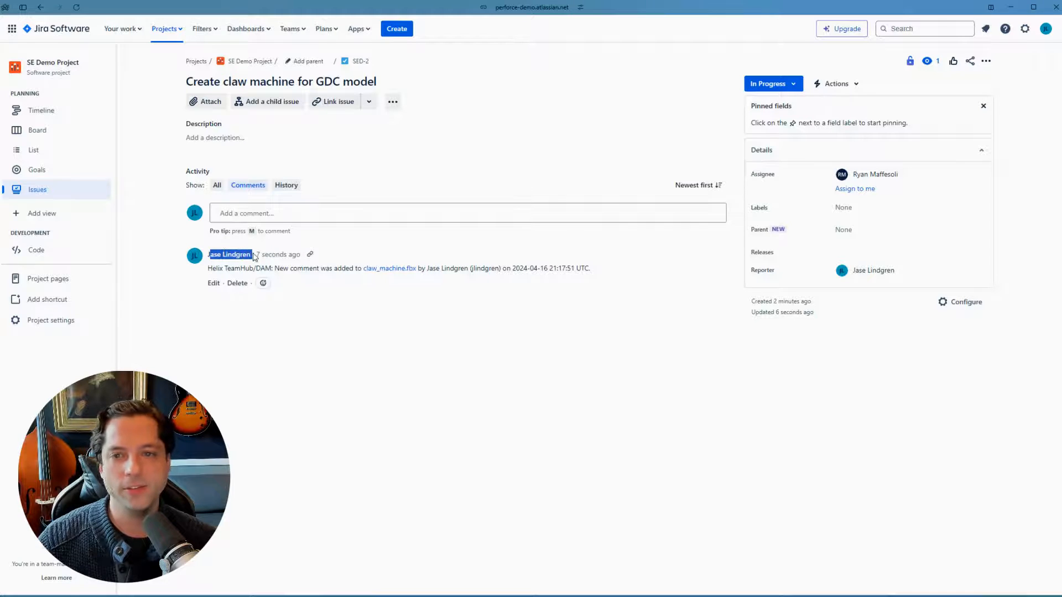
mouse_move(224, 251)
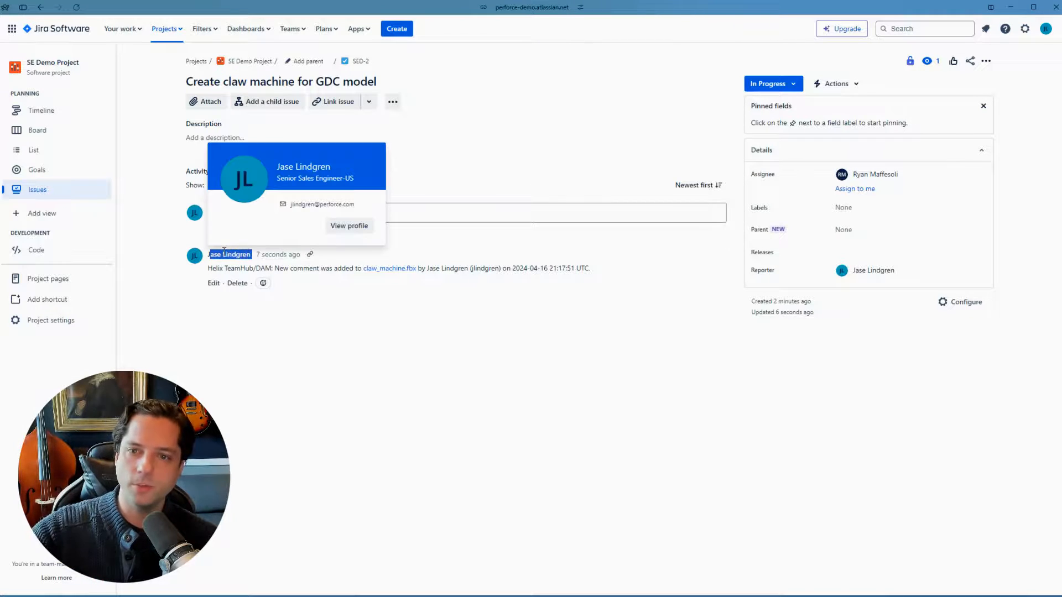
click(321, 314)
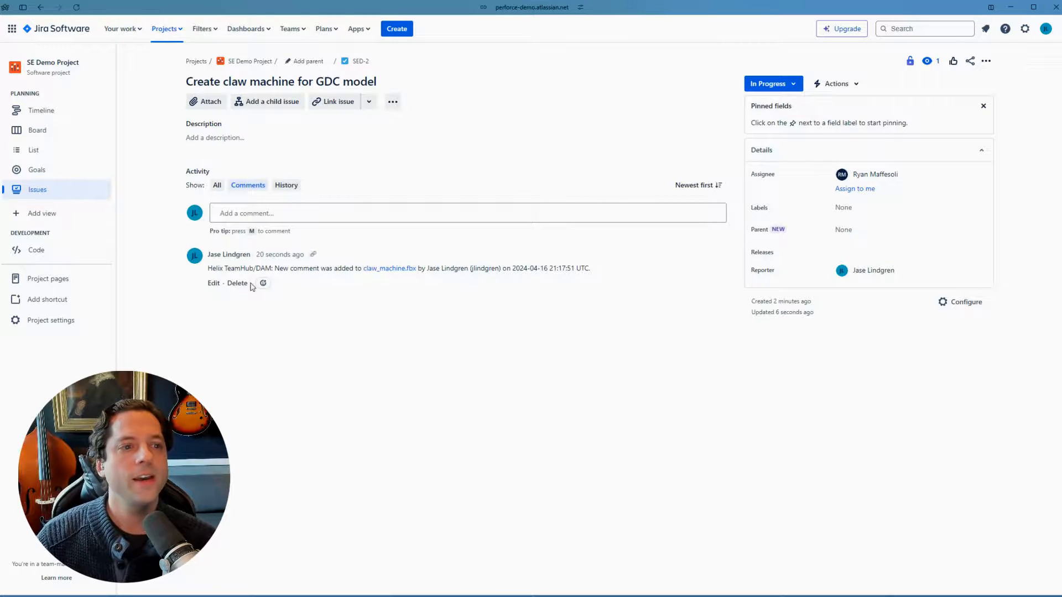
drag(212, 266, 260, 274)
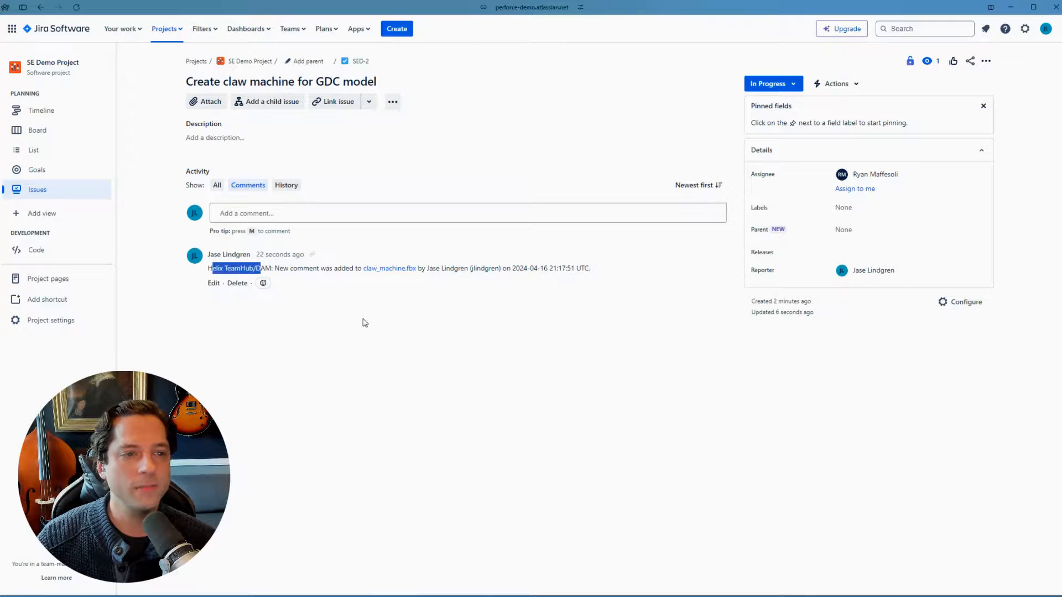
click(362, 319)
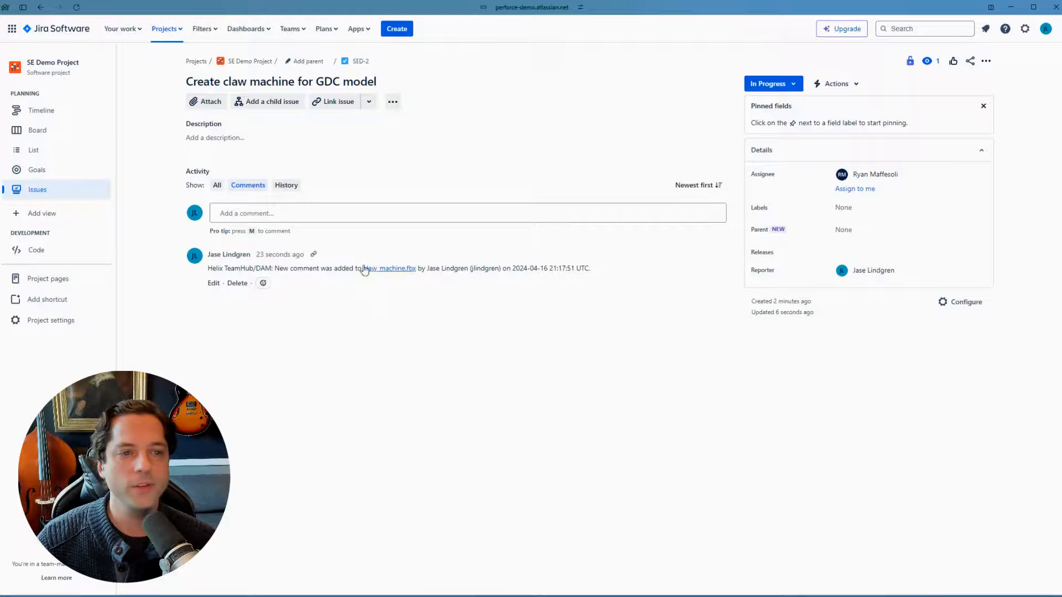
Open claw_machine.fbx in Helix DAM from the link in the Jira comment and view the 3D model.
ctrl+click(402, 270)
click(402, 270)
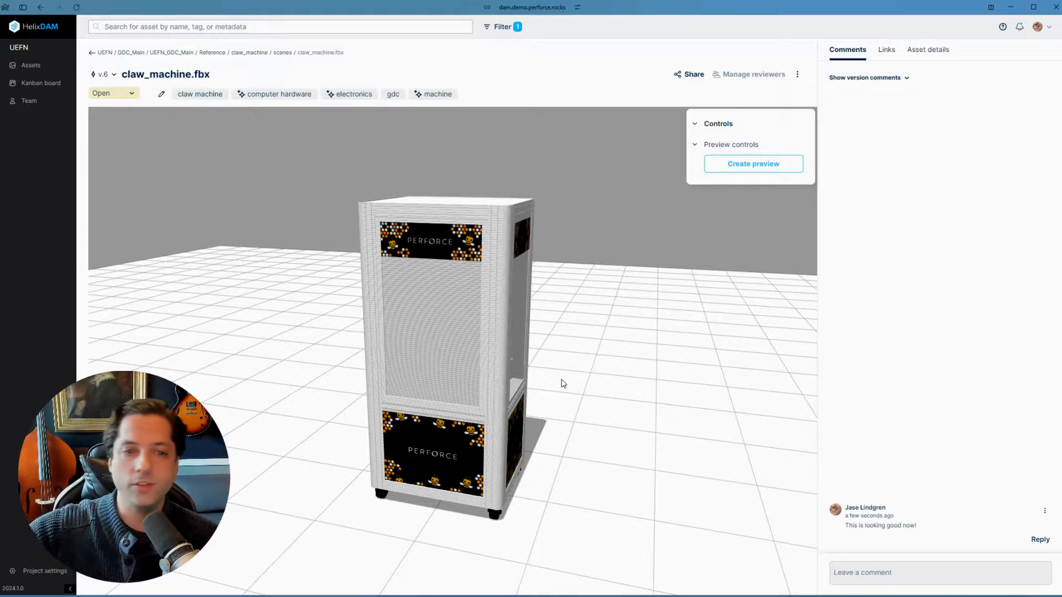
drag(440, 403, 345, 431)
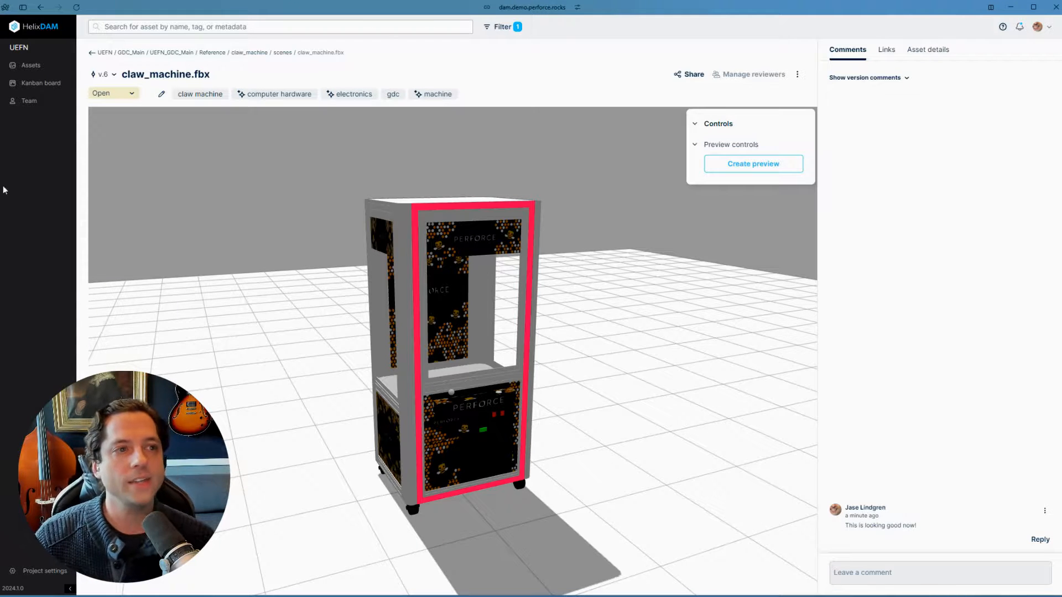
Return to the original claw_machine.fbx page in Helix DAM and set the asset's workflow state to Approved.
key(alt+Tab)
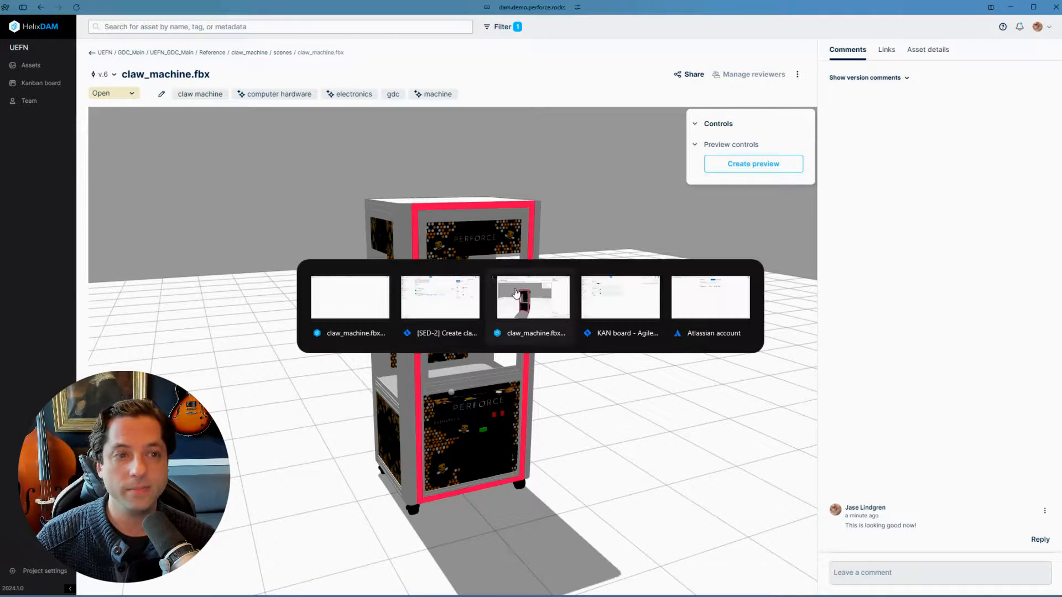
click(119, 95)
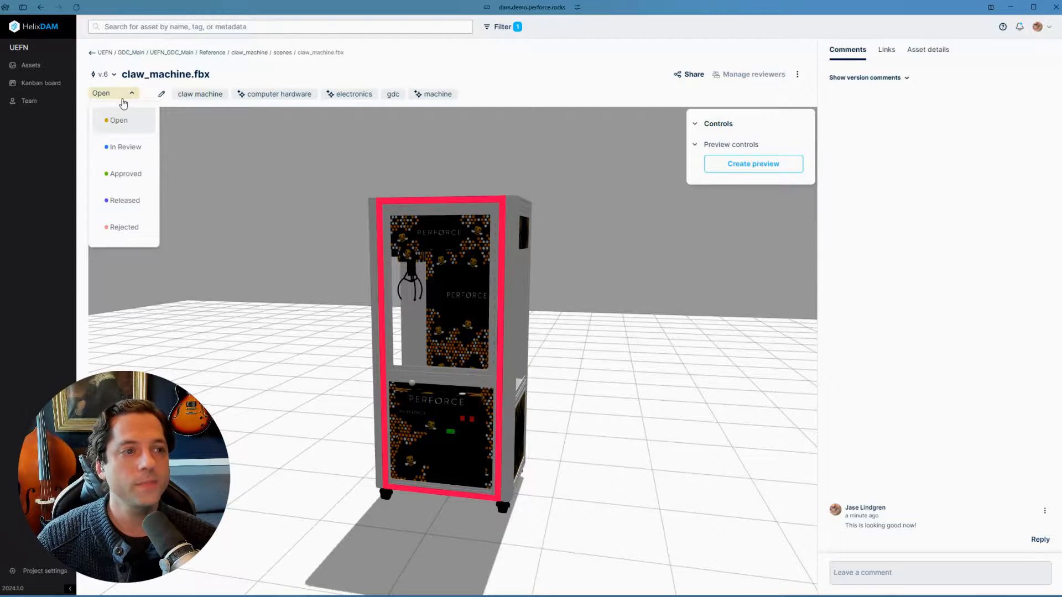
click(119, 170)
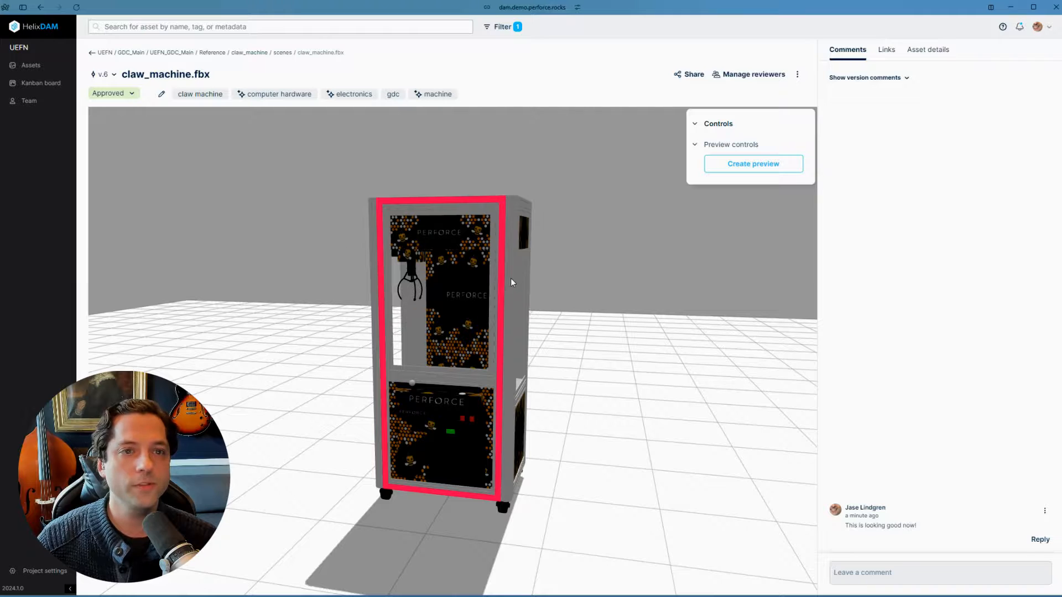
Switch to Jira, reload issue SED-2 and examine the comment about the asset's workflow state change.
key(alt+Tab)
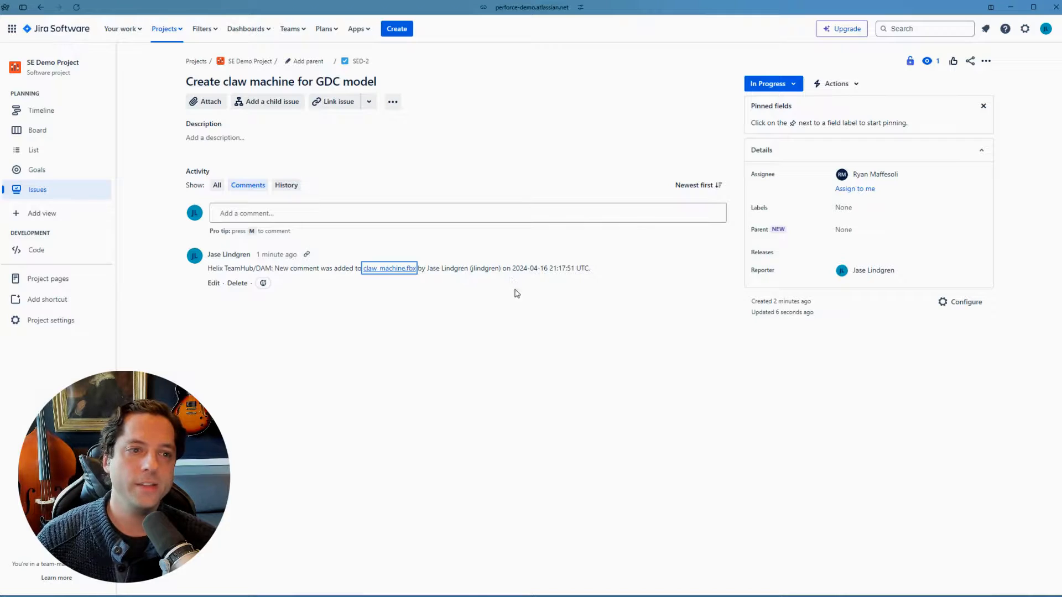
key(F5)
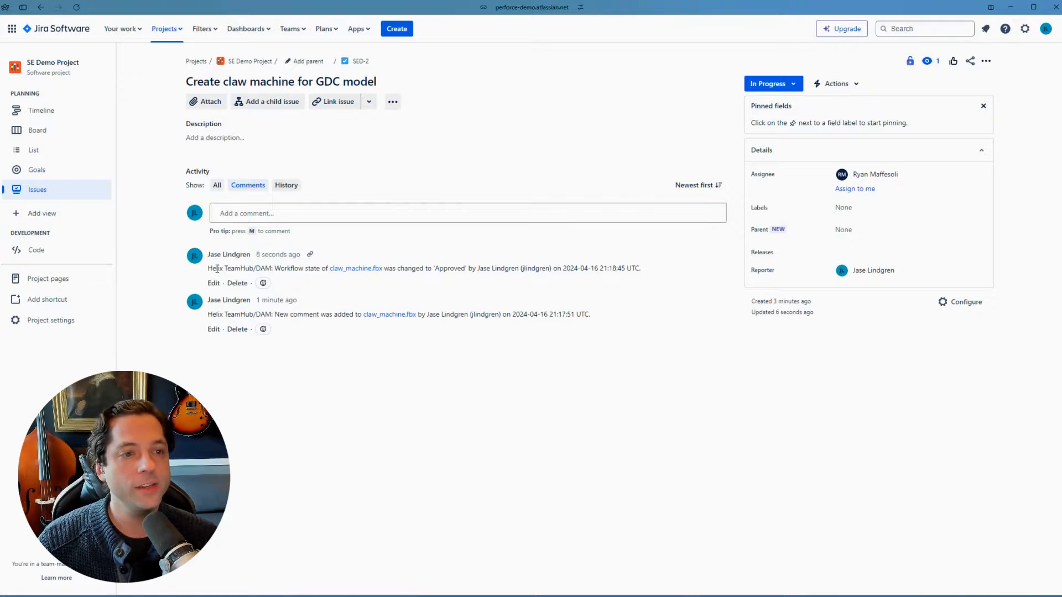
drag(269, 271, 422, 275)
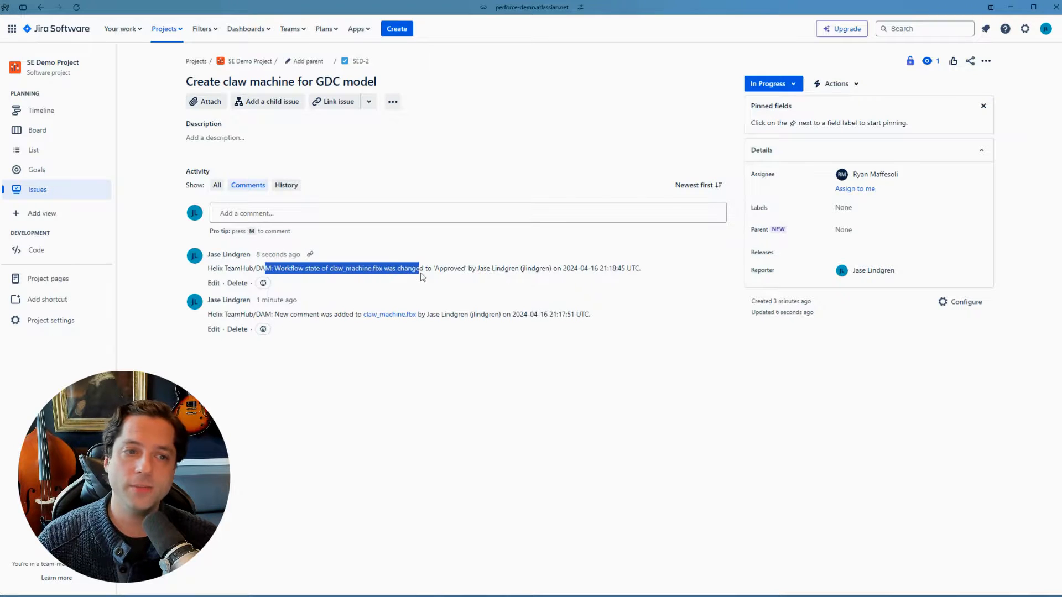
click(481, 265)
double_click(443, 266)
click(508, 388)
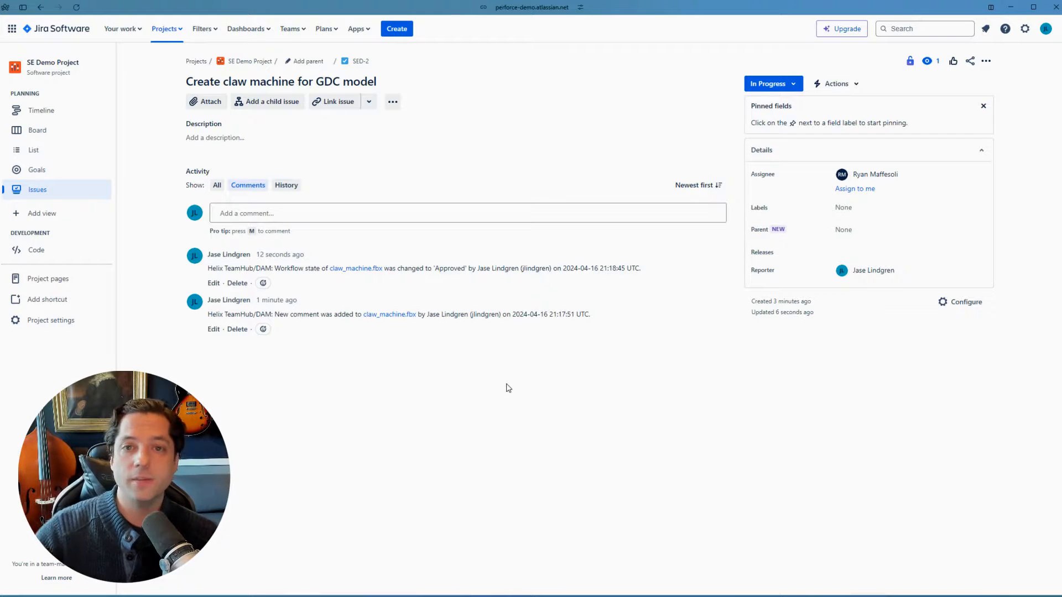
Set the status of Jira issue SED-2 to Done.
click(770, 84)
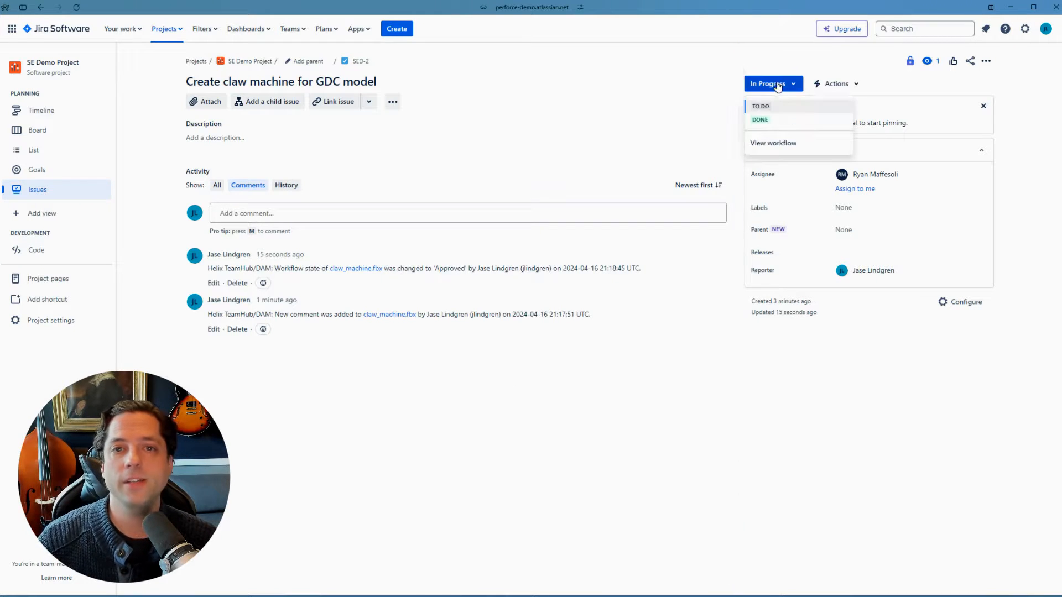
click(787, 118)
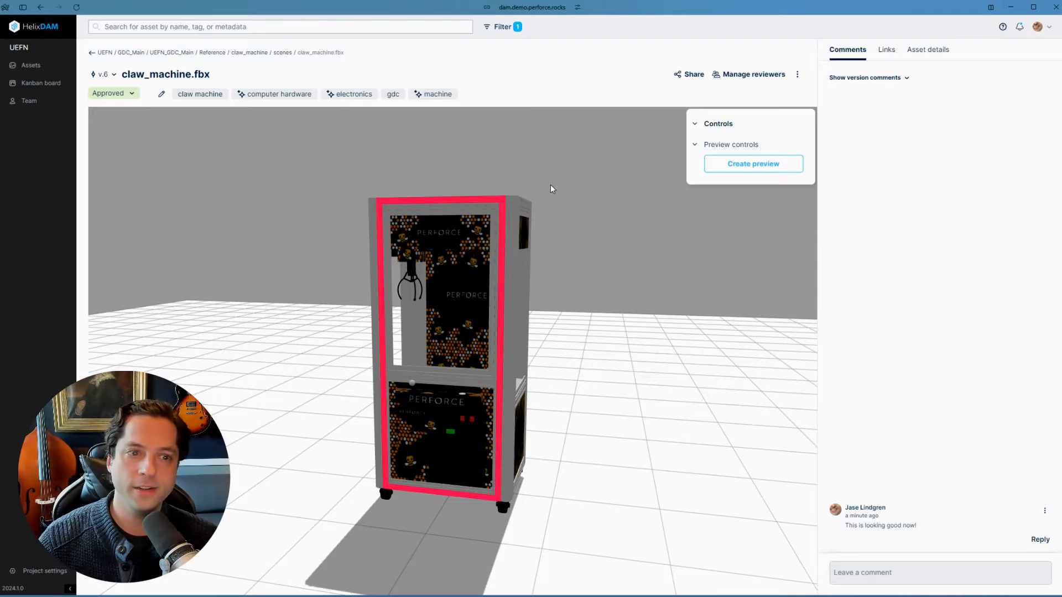
In Helix DAM, show the links of claw_machine.fbx, reload the page to check the linked issue's status and inspect the 3D model.
click(883, 51)
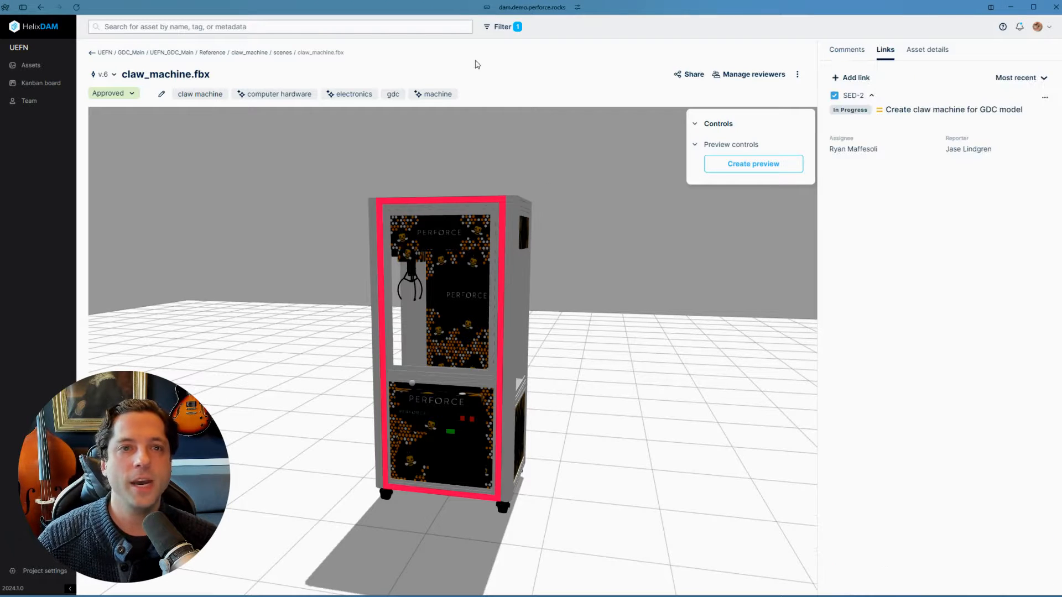
key(F5)
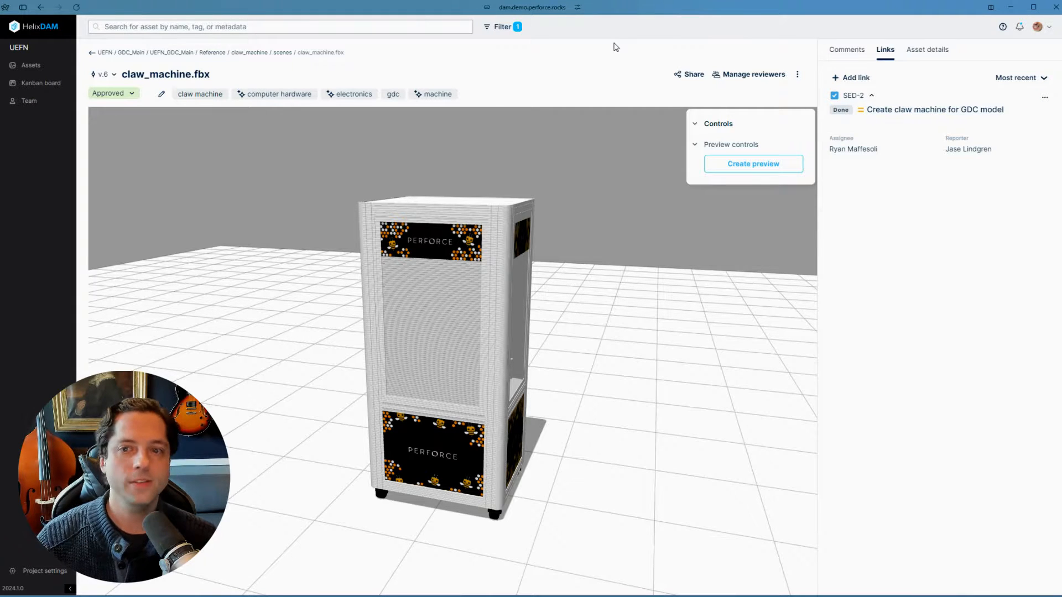
drag(469, 407, 396, 431)
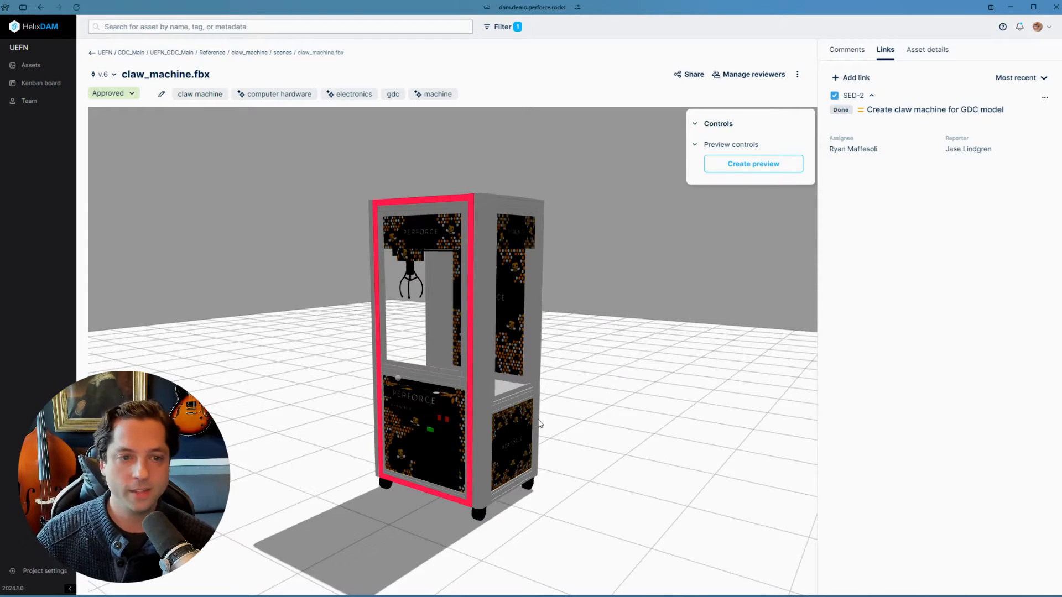
drag(539, 423, 453, 445)
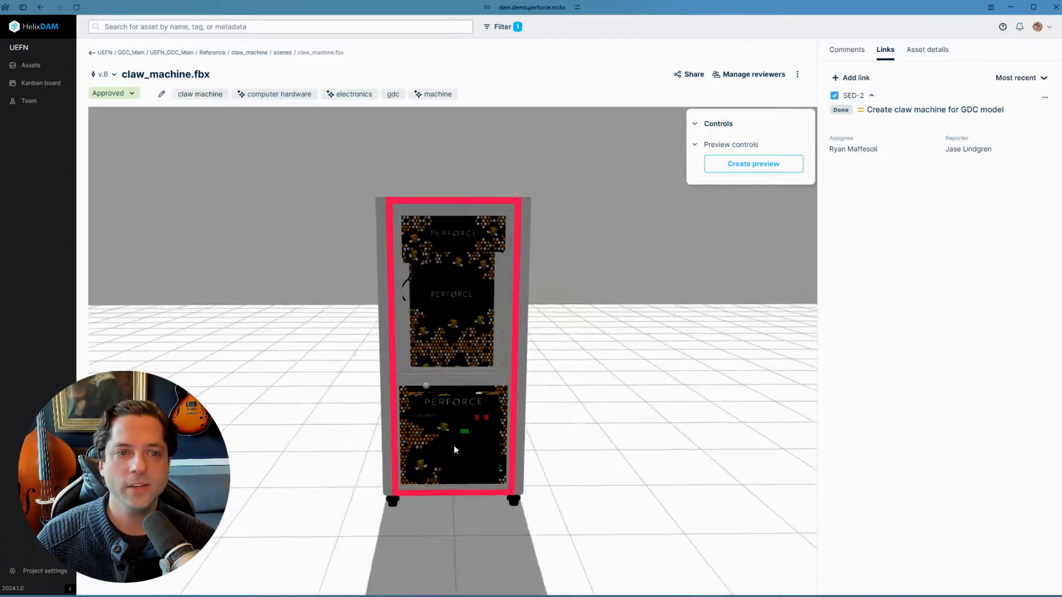